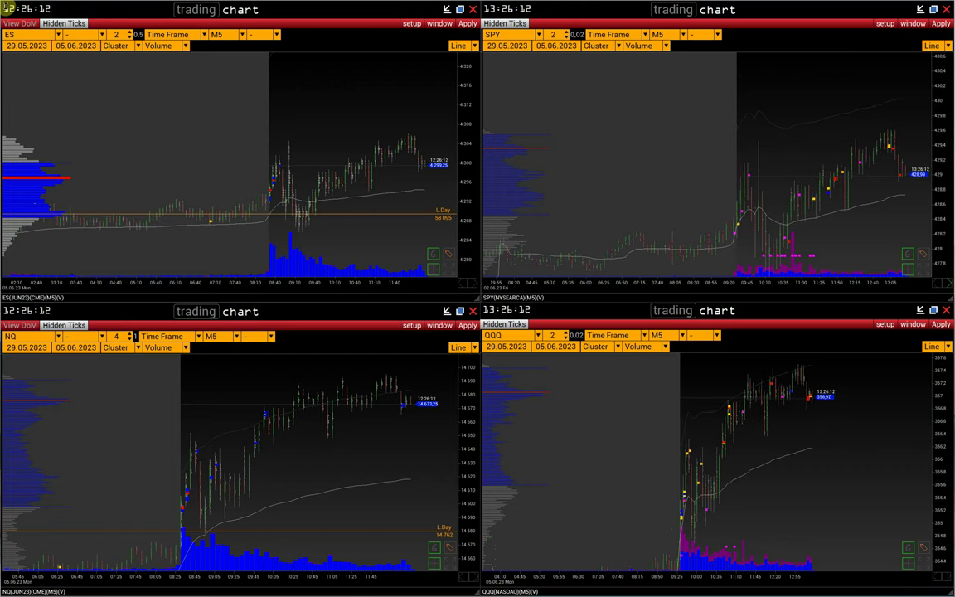
# Step: View the hidden volume limit settings for the vertical histogram of the ES chart, and close them
pyautogui.click(426, 37)
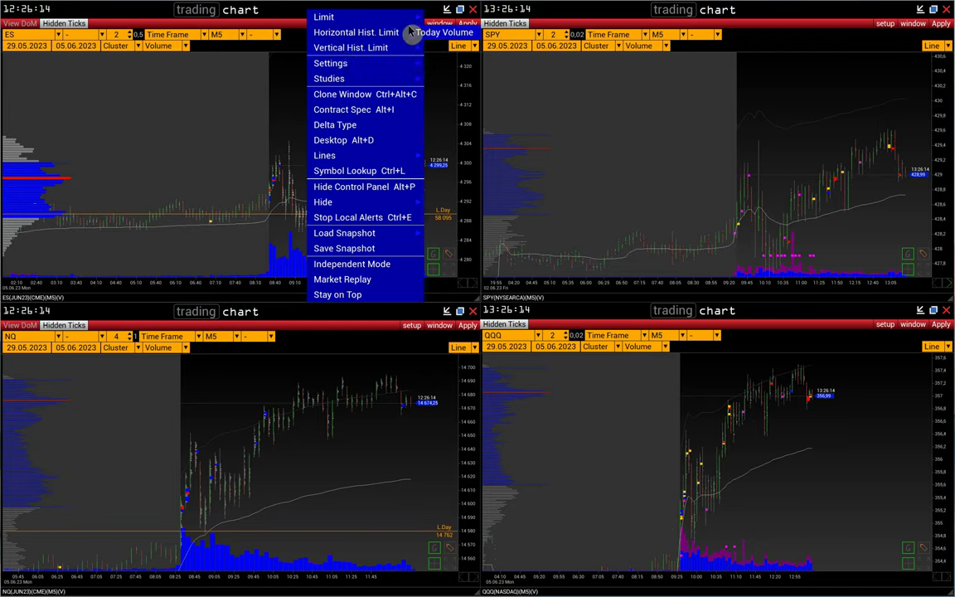
pyautogui.moveTo(398, 47)
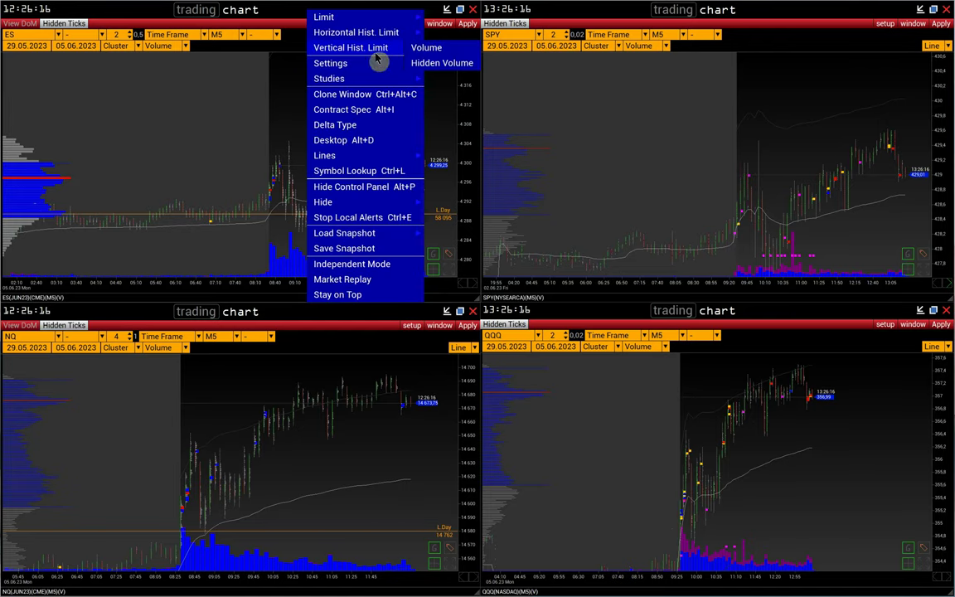
pyautogui.click(421, 71)
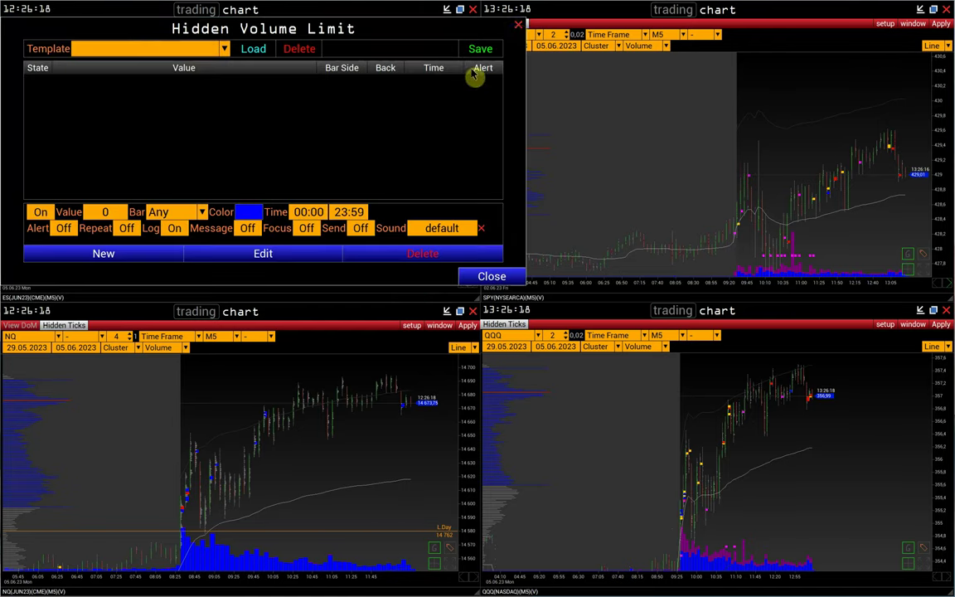
pyautogui.click(517, 26)
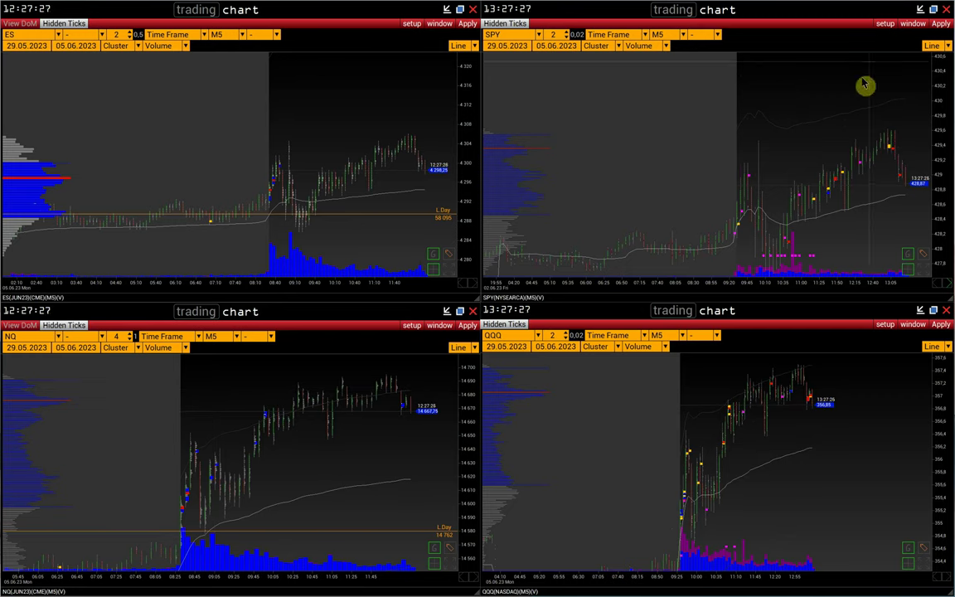
# Step: Inspect the 80000 entry in the SPY chart's Hidden Volume Limit settings, and close them without changing it
pyautogui.click(877, 30)
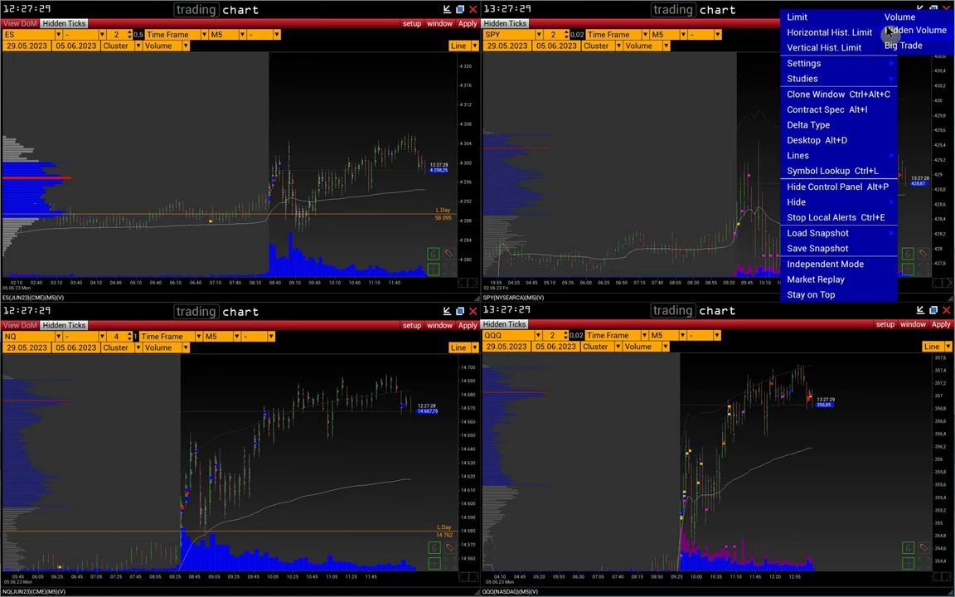
pyautogui.click(894, 30)
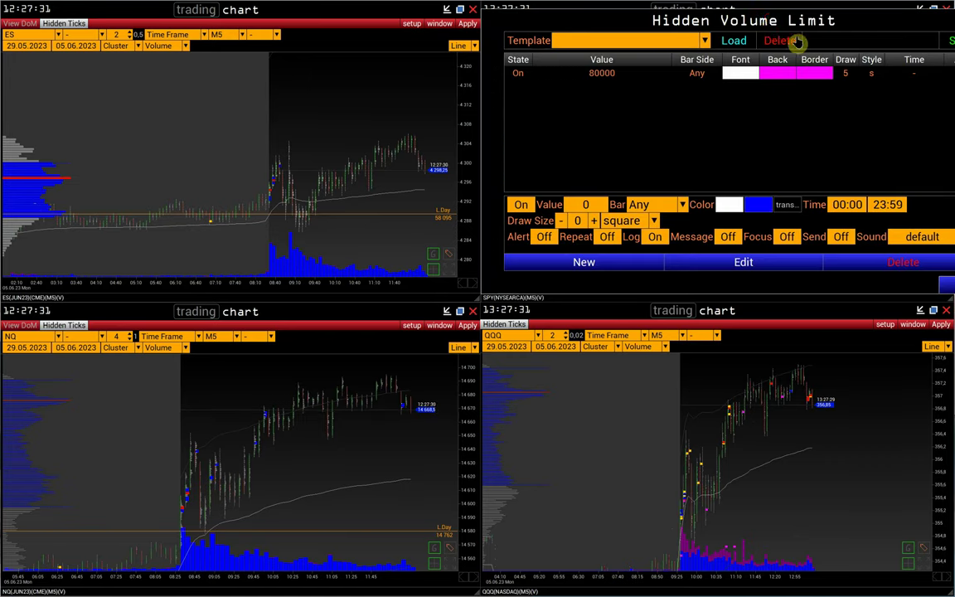
pyautogui.moveTo(771, 23); pyautogui.dragTo(652, 39)
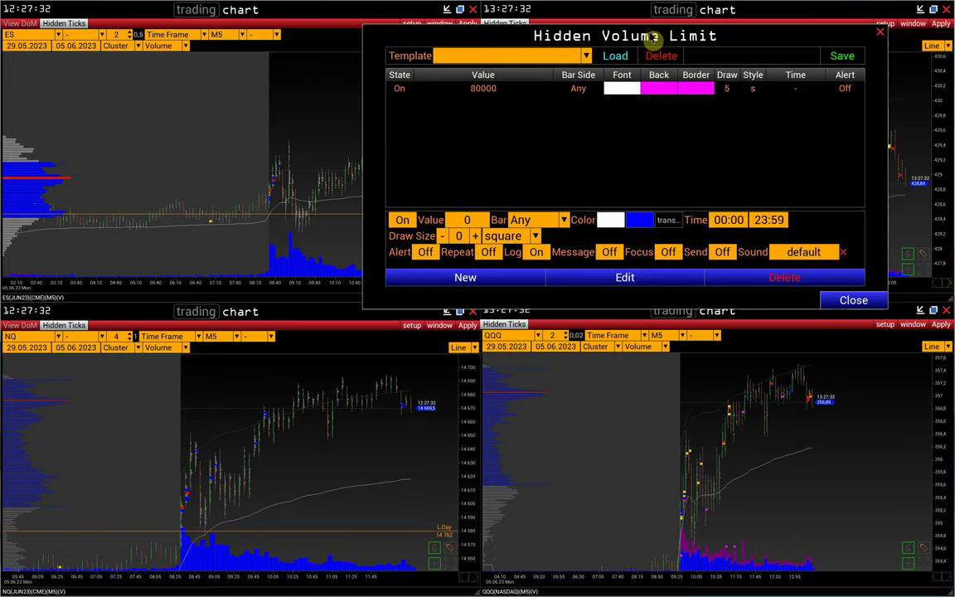
pyautogui.click(474, 90)
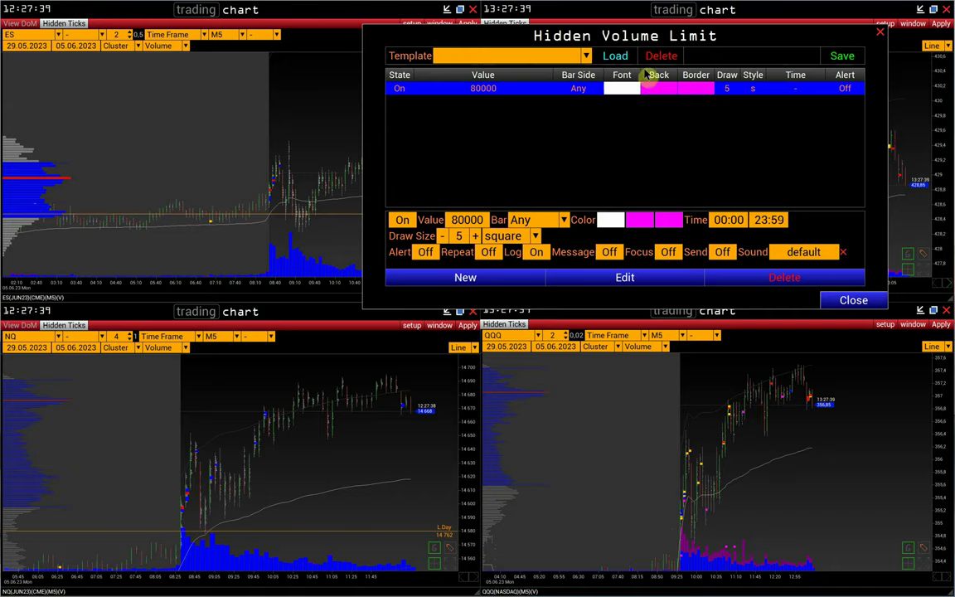
pyautogui.click(879, 32)
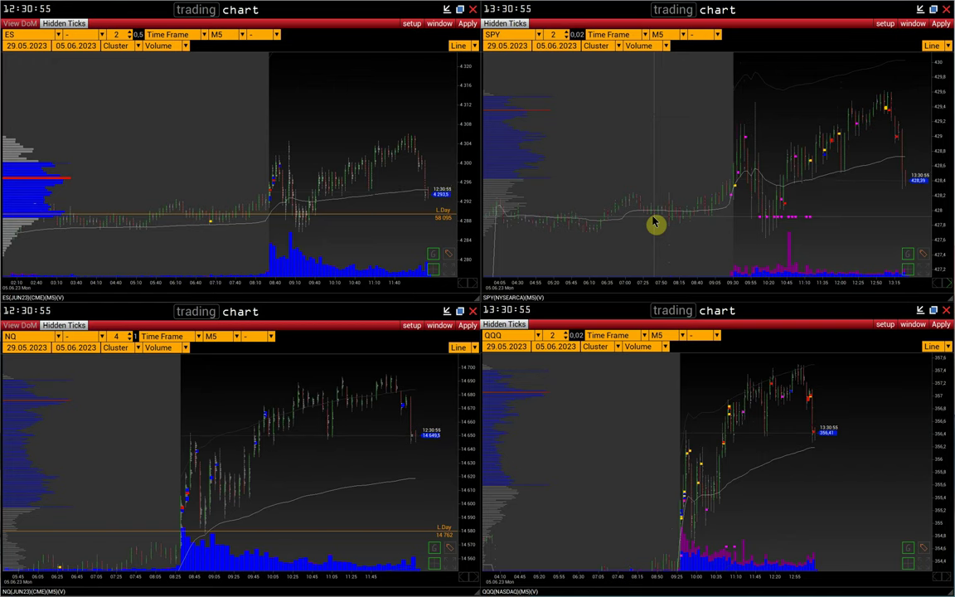
# Step: Maximize the SPY chart and bring the 30.05.23 session into close view
pyautogui.click(934, 10)
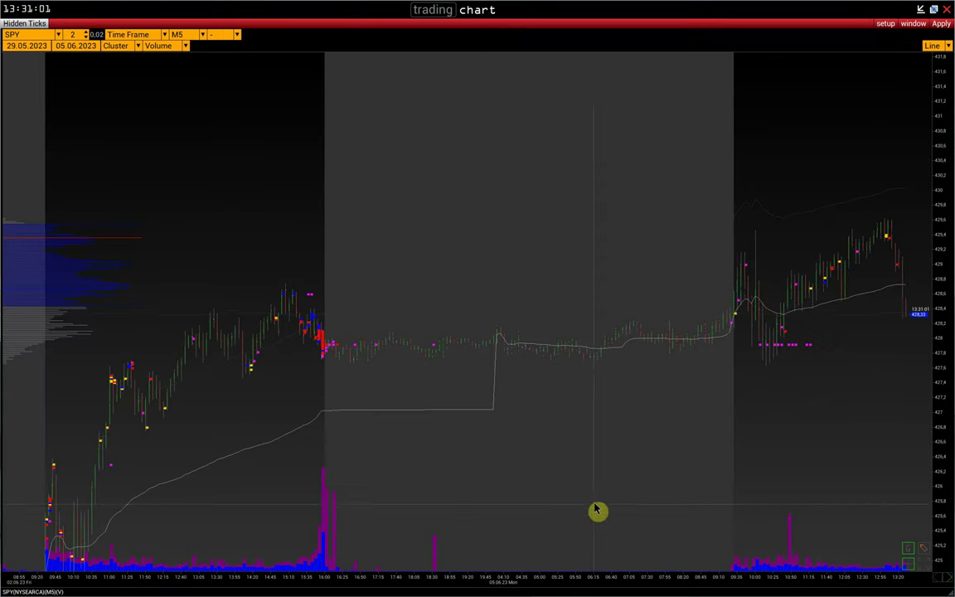
pyautogui.moveTo(572, 508); pyautogui.dragTo(697, 470)
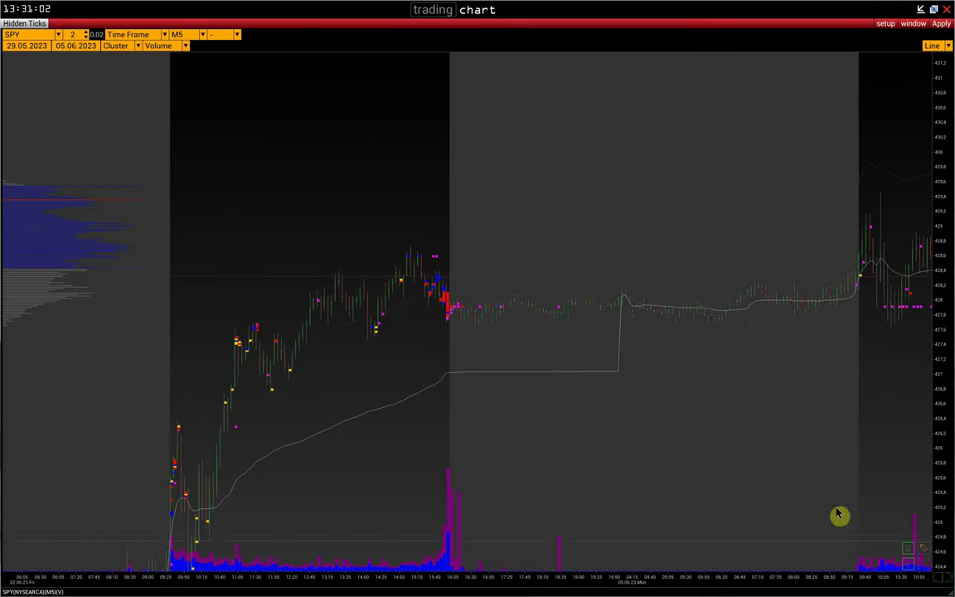
pyautogui.click(936, 579)
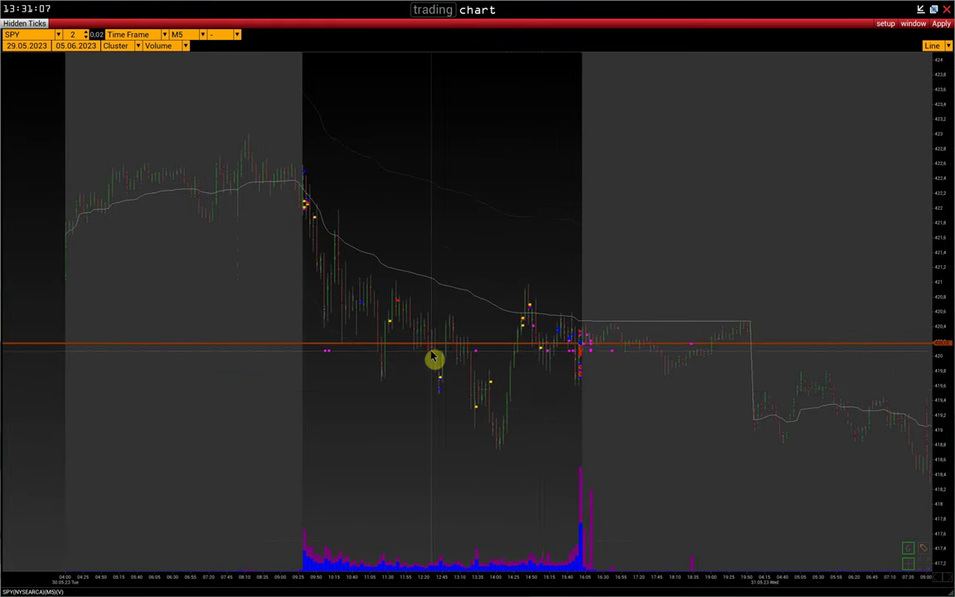
pyautogui.moveTo(432, 352); pyautogui.dragTo(540, 419)
pyautogui.scroll(1, 518, 582)
pyautogui.scroll(1, 520, 585)
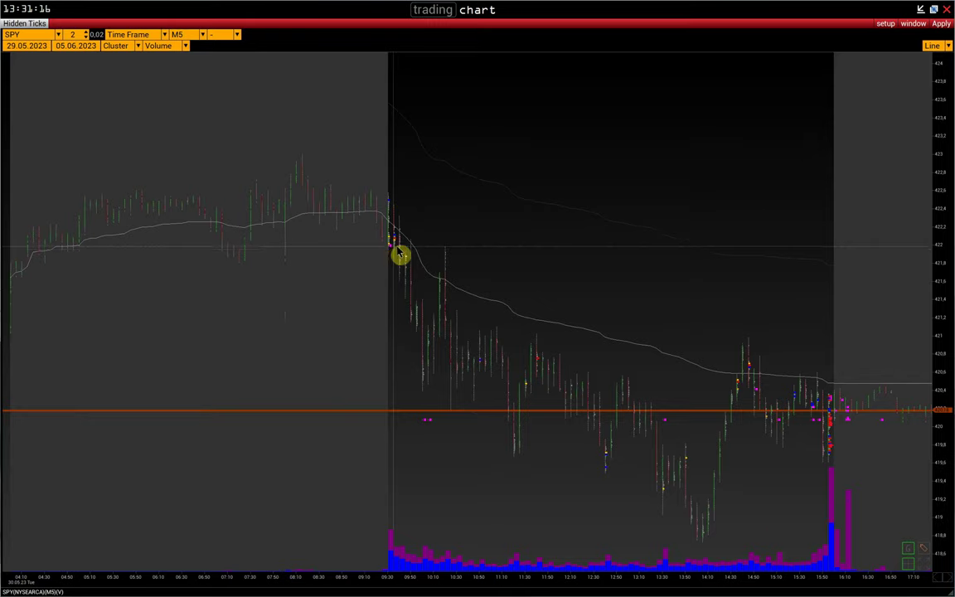
pyautogui.moveTo(365, 254)
pyautogui.mouseDown()
pyautogui.moveTo(521, 243)
pyautogui.moveTo(357, 241)
pyautogui.mouseUp()
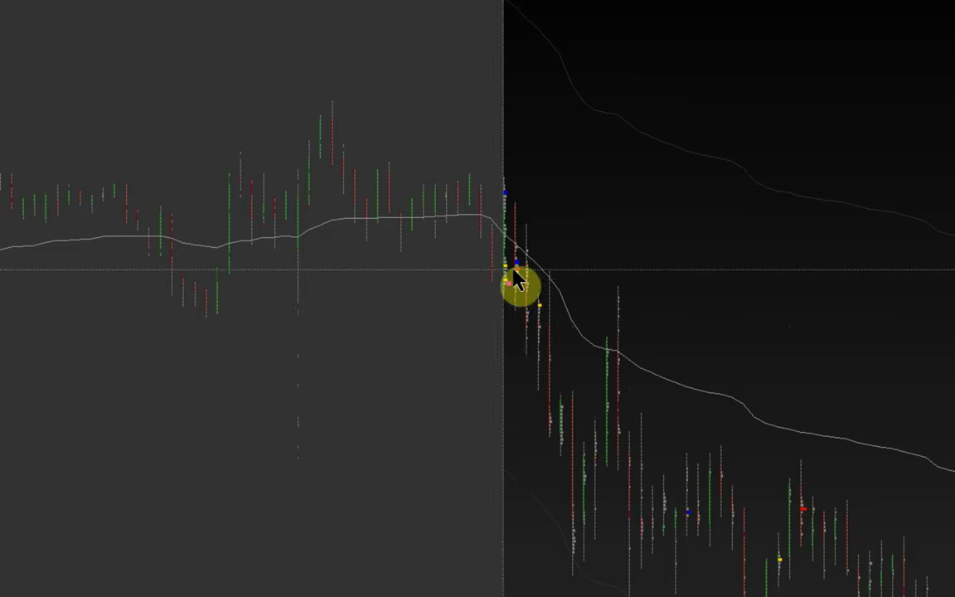
# Step: Place a horizontal line at about 422, on the magenta marker at the 30.05.23 session open
pyautogui.middleClick(512, 279)
pyautogui.moveTo(512, 282); pyautogui.dragTo(521, 182)
pyautogui.moveTo(548, 358); pyautogui.dragTo(538, 447)
pyautogui.scroll(2, 571, 299)
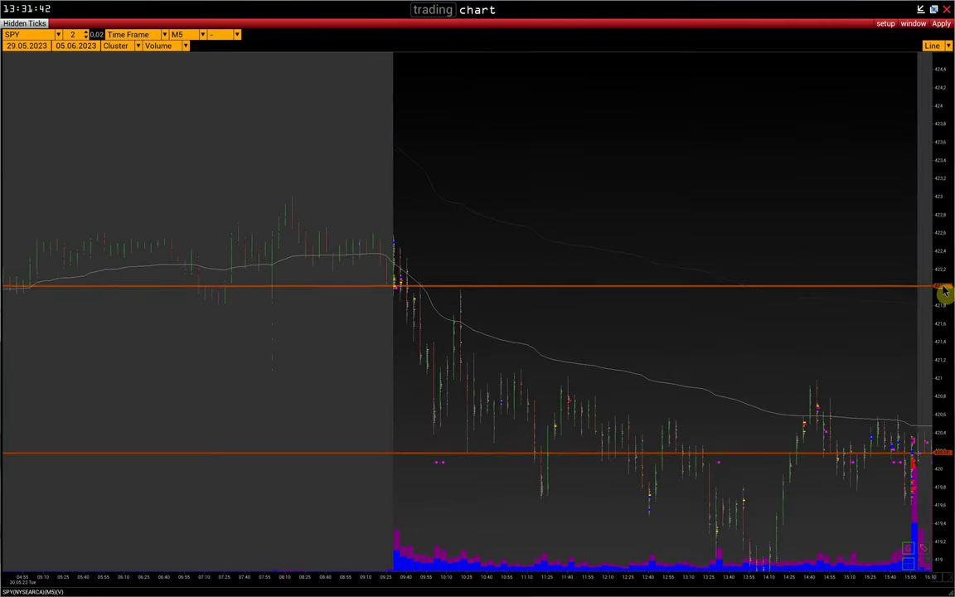
pyautogui.moveTo(944, 291); pyautogui.dragTo(946, 293)
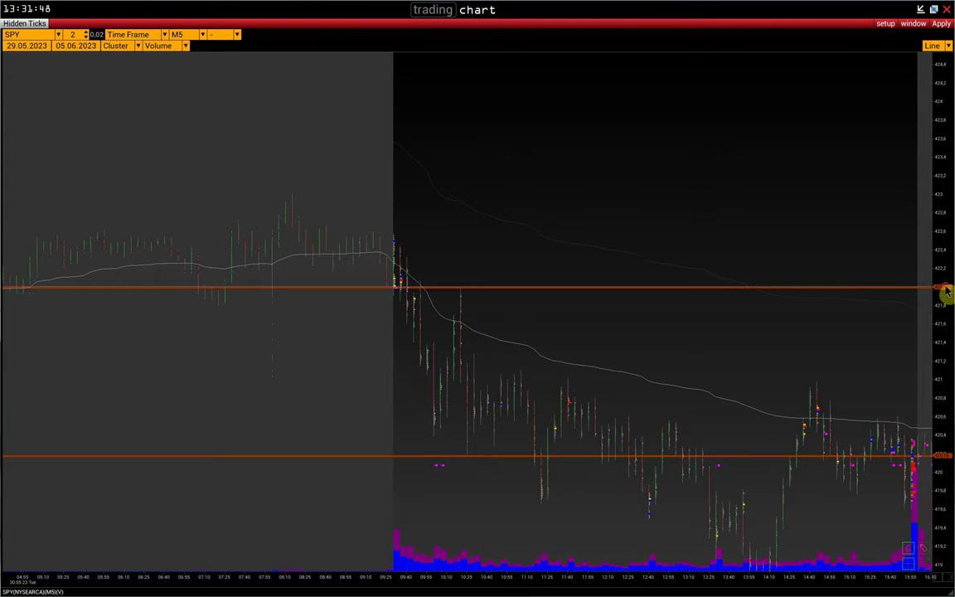
# Step: Remove both horizontal lines, at about 422 and 420.2, from the SPY chart
pyautogui.click(945, 288)
pyautogui.moveTo(610, 410); pyautogui.dragTo(645, 361)
pyautogui.click(945, 361)
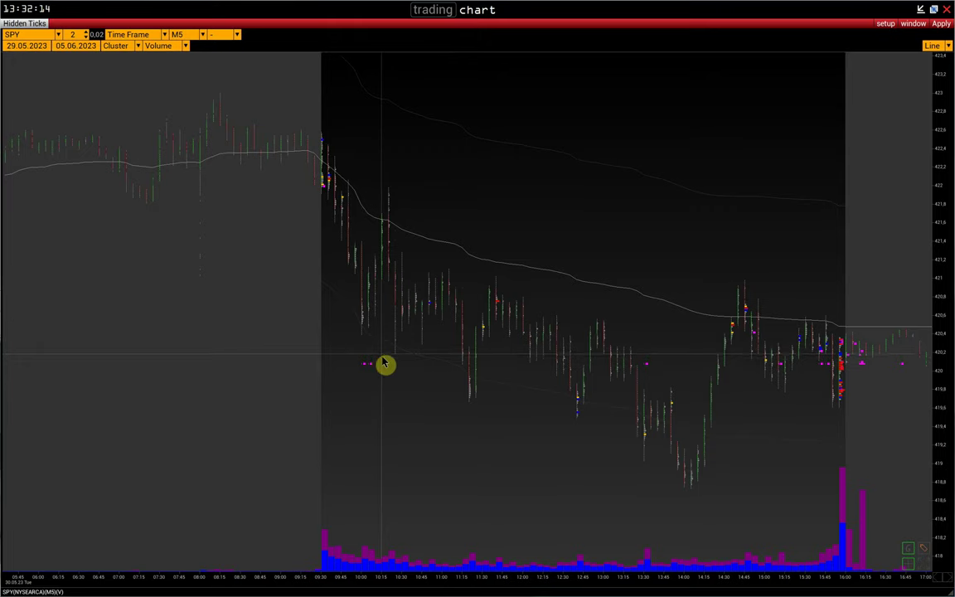
# Step: Place a horizontal line through the row of magenta hidden-volume markers just above 420 in the 30.05.23 session
pyautogui.moveTo(349, 370); pyautogui.dragTo(311, 371)
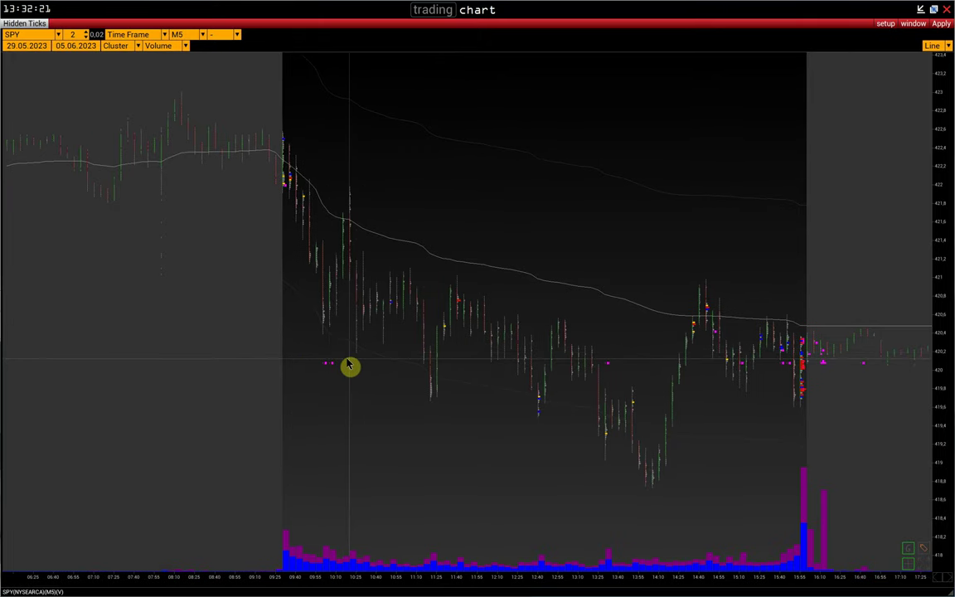
pyautogui.scroll(-3, 327, 370)
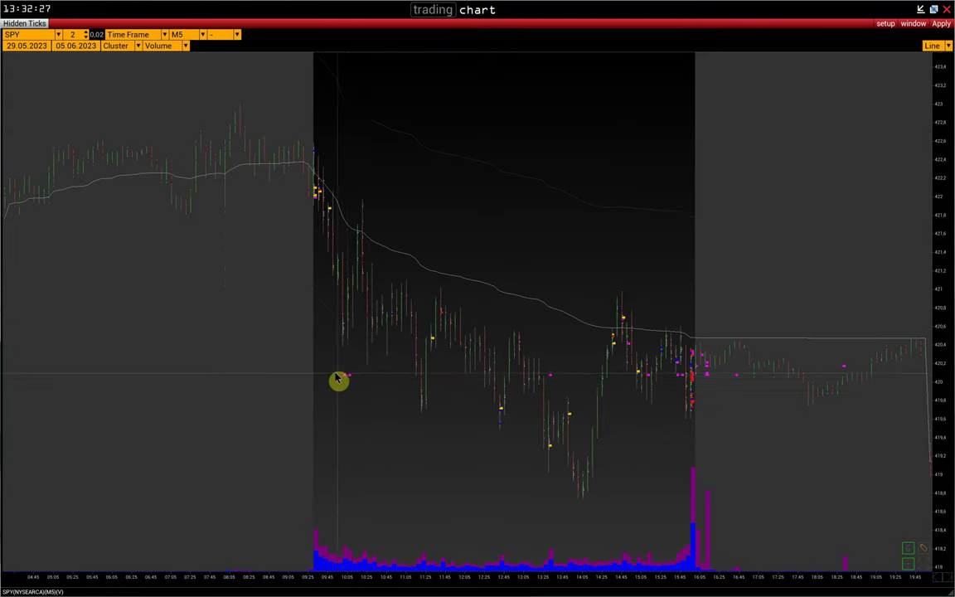
pyautogui.moveTo(934, 381); pyautogui.dragTo(936, 377)
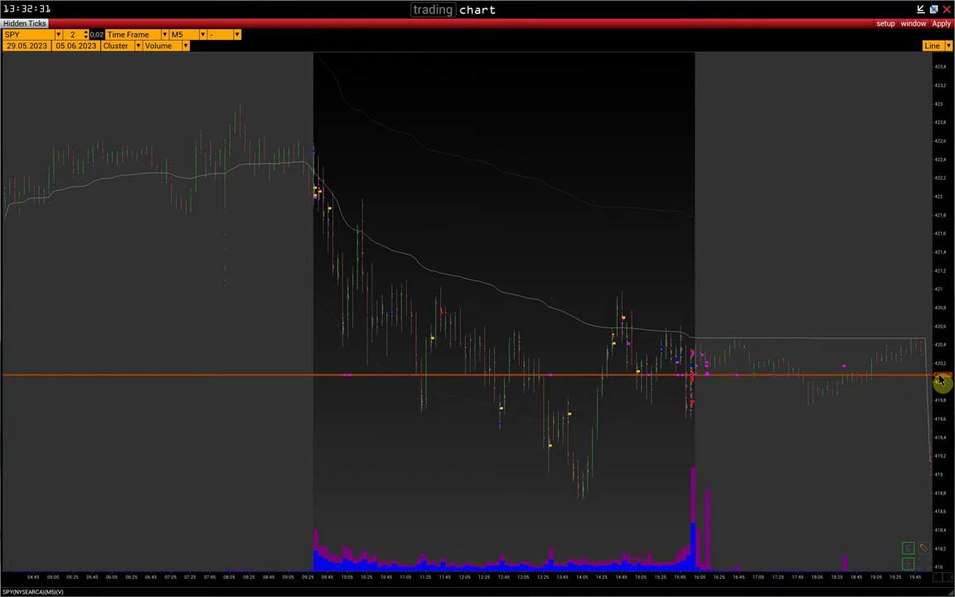
pyautogui.scroll(-1, 600, 435)
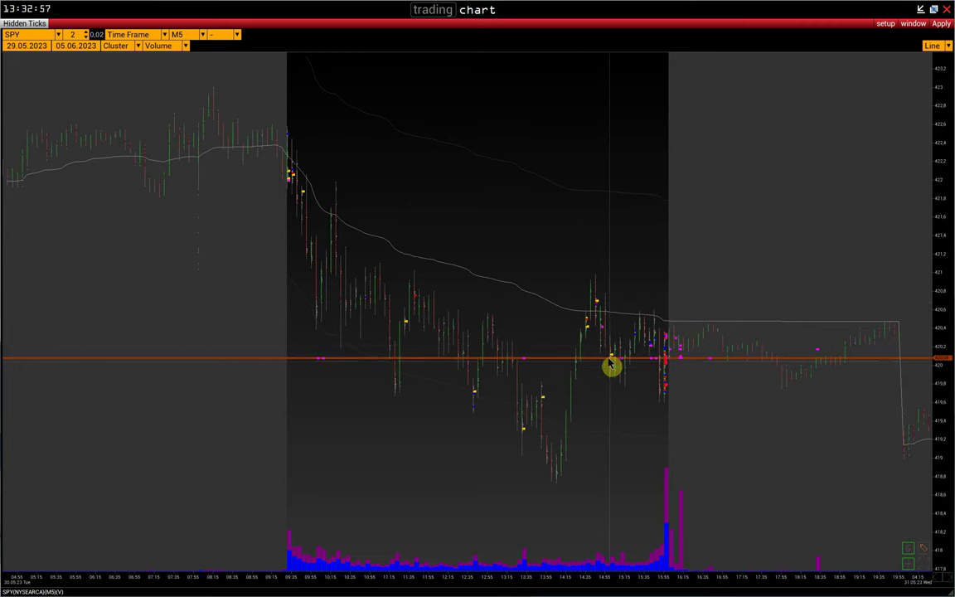
# Step: Examine SPY price action against the horizontal line from the 30.05.23 afternoon through the overnight session to the 31.05.23 sell-off
pyautogui.moveTo(614, 360); pyautogui.dragTo(614, 300)
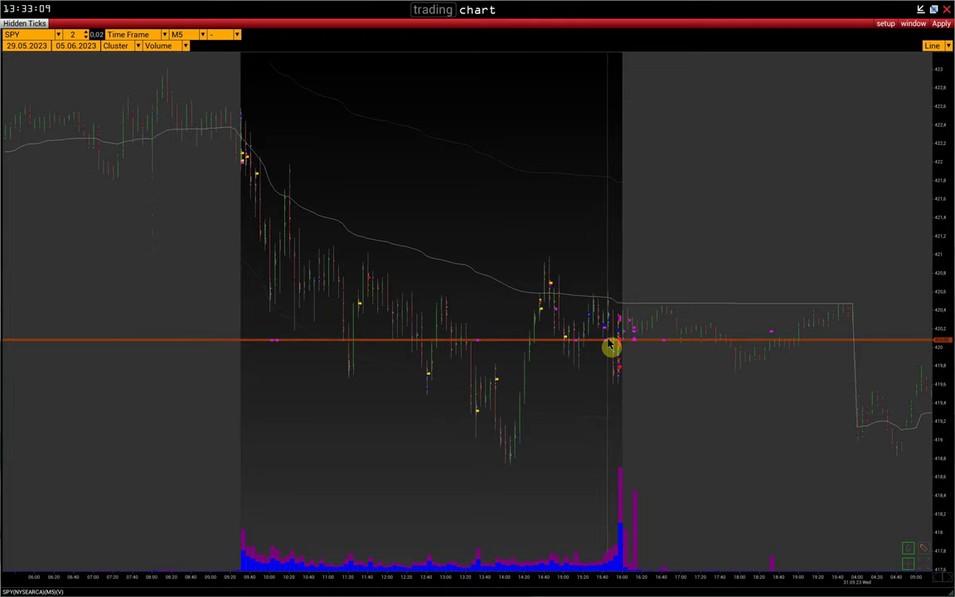
pyautogui.moveTo(672, 348); pyautogui.dragTo(496, 346)
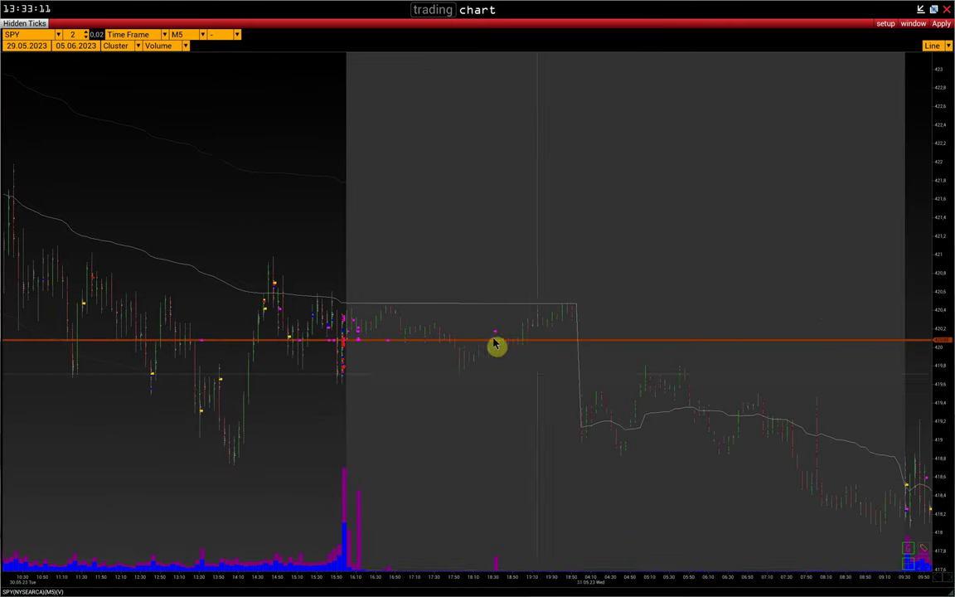
pyautogui.moveTo(528, 576); pyautogui.dragTo(538, 575)
pyautogui.moveTo(561, 532); pyautogui.dragTo(604, 423)
pyautogui.moveTo(705, 396); pyautogui.dragTo(732, 352)
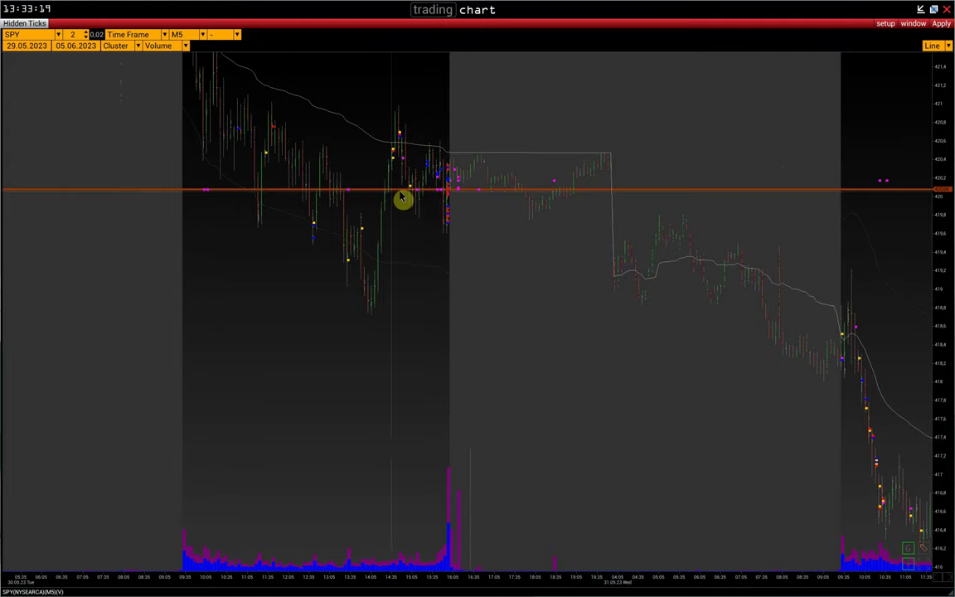
pyautogui.moveTo(839, 298); pyautogui.dragTo(847, 285)
pyautogui.moveTo(819, 575); pyautogui.dragTo(778, 544)
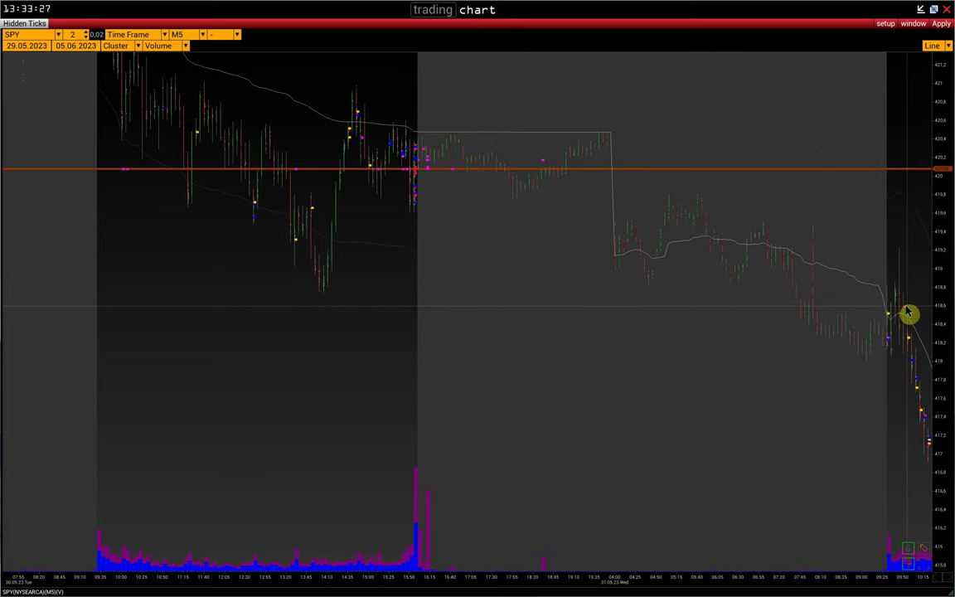
pyautogui.moveTo(923, 416); pyautogui.dragTo(888, 406)
pyautogui.moveTo(897, 472); pyautogui.dragTo(887, 469)
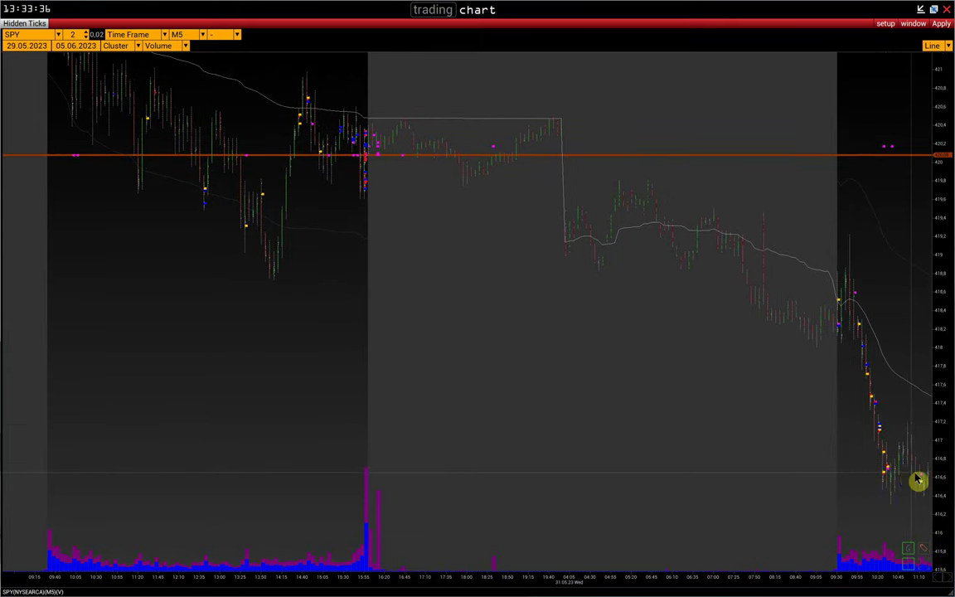
pyautogui.moveTo(921, 484)
pyautogui.mouseDown()
pyautogui.moveTo(869, 482)
pyautogui.moveTo(879, 471)
pyautogui.mouseUp()
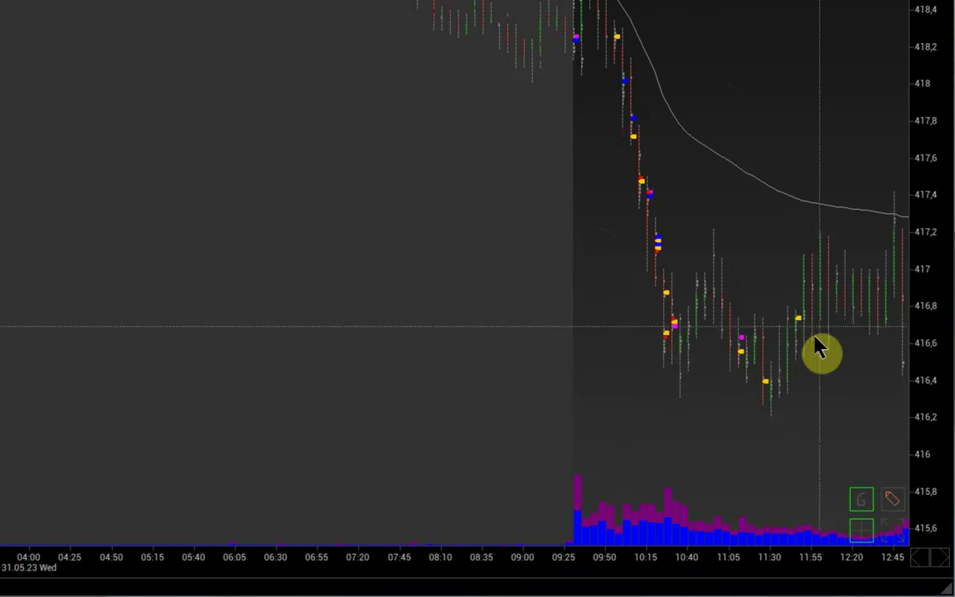
# Step: Measure the midday price rise in the 31.05.23 session, starting from about 416.6
pyautogui.moveTo(810, 337); pyautogui.dragTo(930, 178)
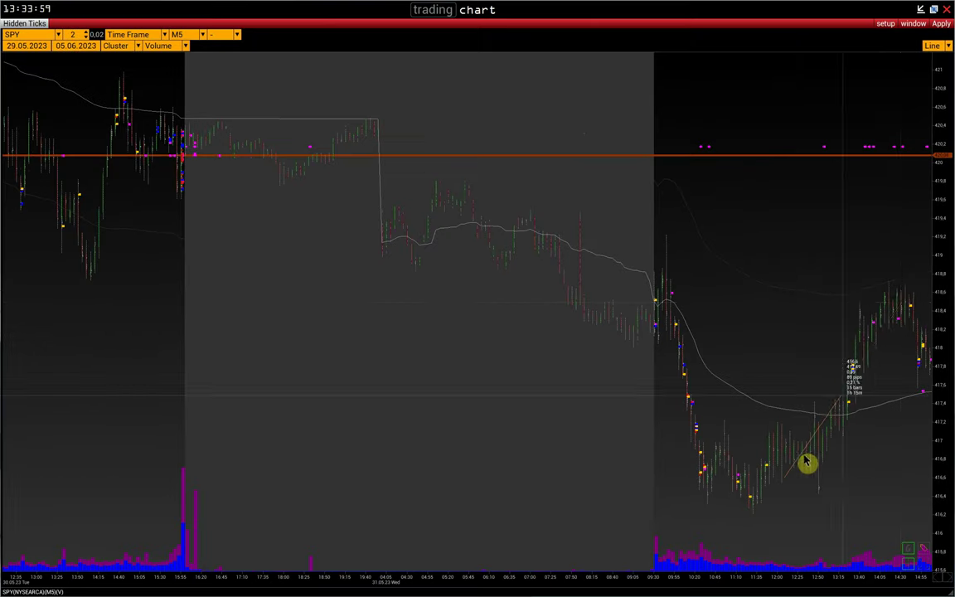
pyautogui.moveTo(806, 457); pyautogui.dragTo(900, 303)
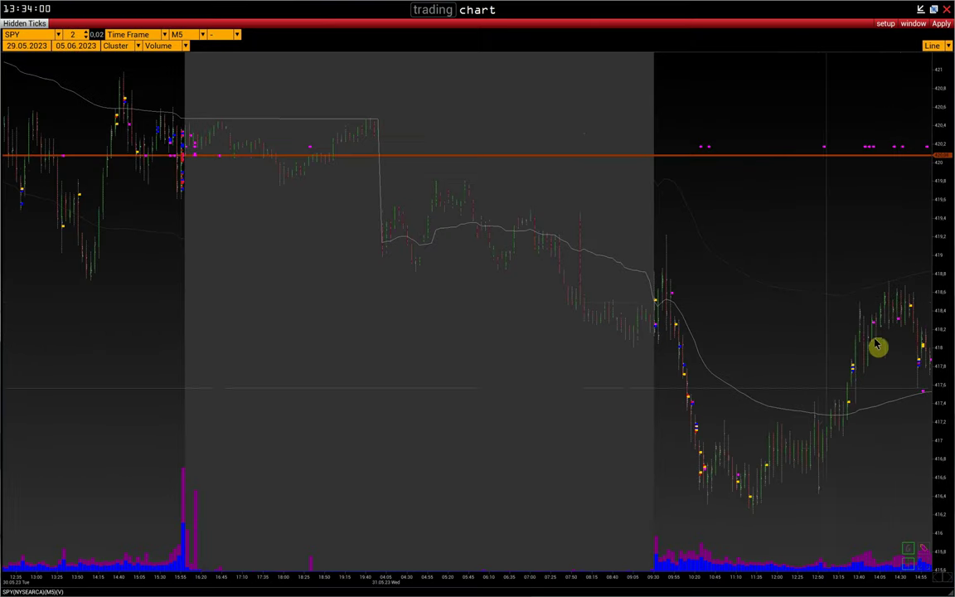
pyautogui.moveTo(819, 454); pyautogui.dragTo(803, 455)
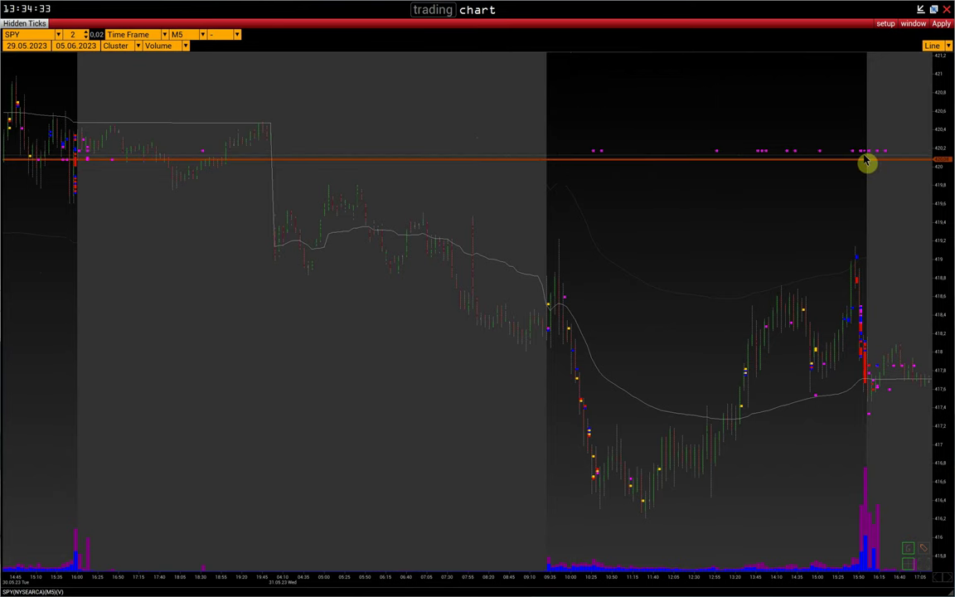
# Step: Move the horizontal line onto the 31.05.23 magenta markers just below 420.2, and follow the price into the 01.06.23 session
pyautogui.moveTo(947, 164)
pyautogui.mouseDown()
pyautogui.moveTo(947, 147)
pyautogui.moveTo(947, 156)
pyautogui.mouseUp()
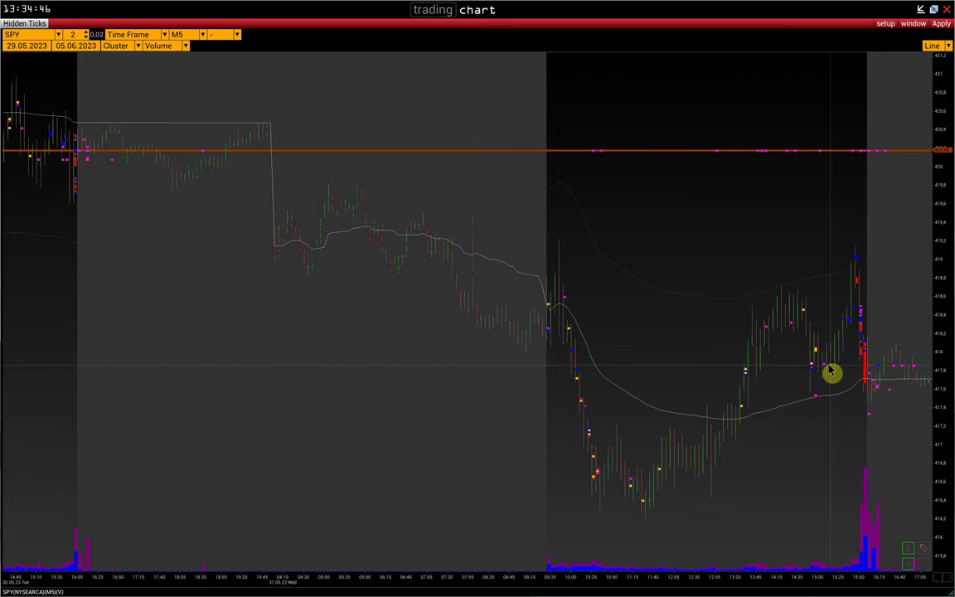
pyautogui.moveTo(831, 373); pyautogui.dragTo(723, 381)
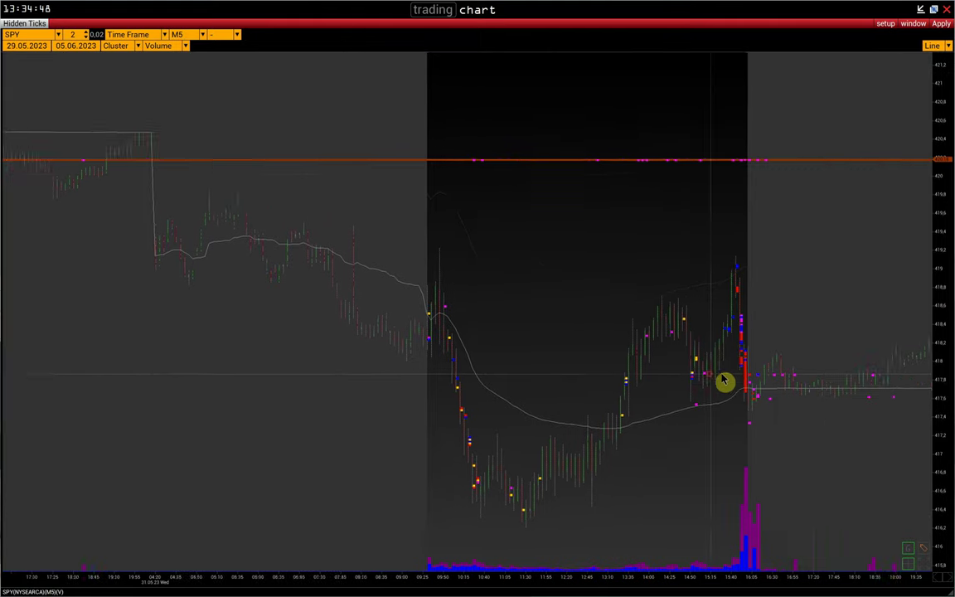
pyautogui.moveTo(795, 291)
pyautogui.mouseDown()
pyautogui.moveTo(724, 285)
pyautogui.moveTo(571, 301)
pyautogui.moveTo(660, 320)
pyautogui.mouseUp()
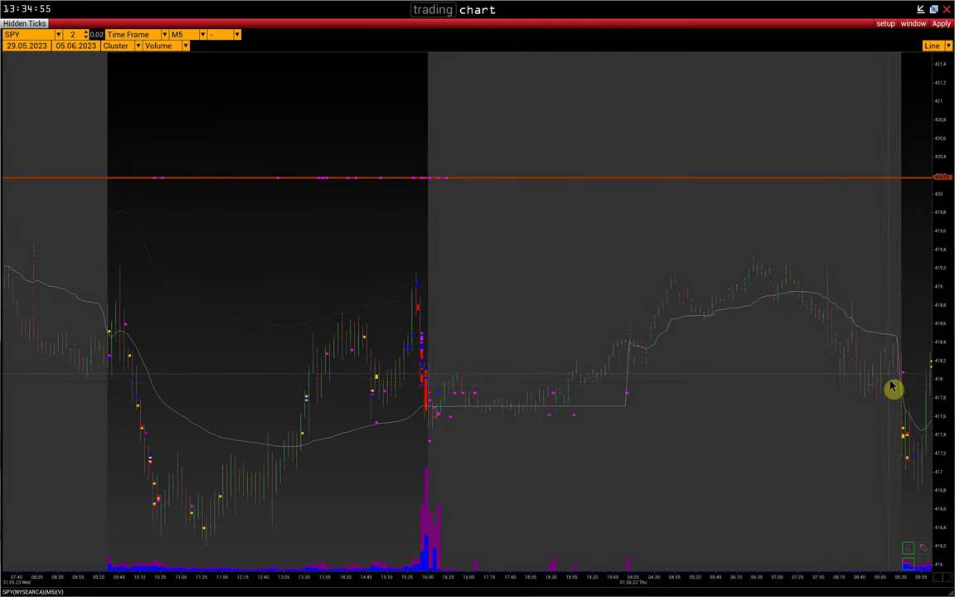
pyautogui.moveTo(894, 381); pyautogui.dragTo(890, 378)
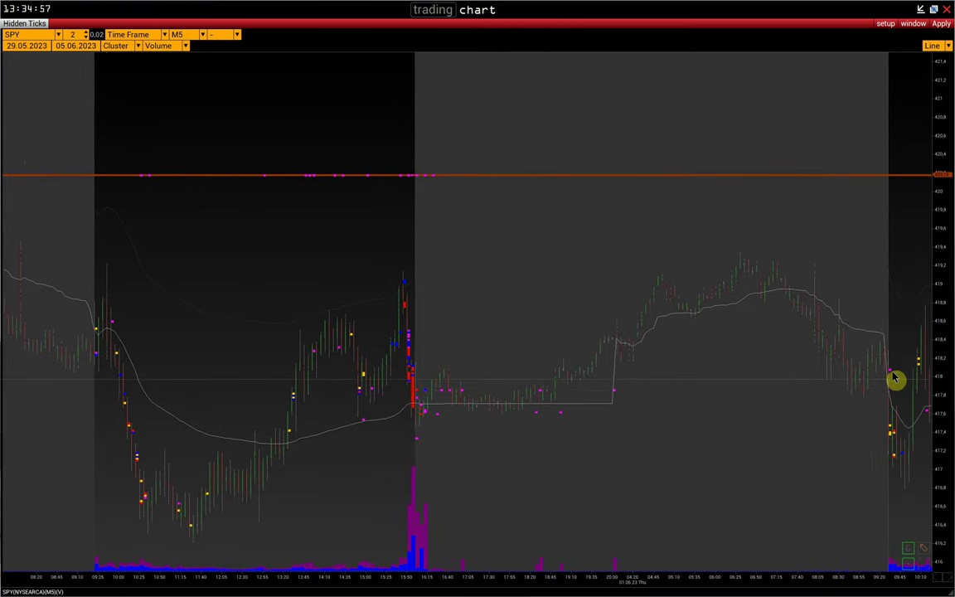
pyautogui.moveTo(889, 420); pyautogui.dragTo(879, 417)
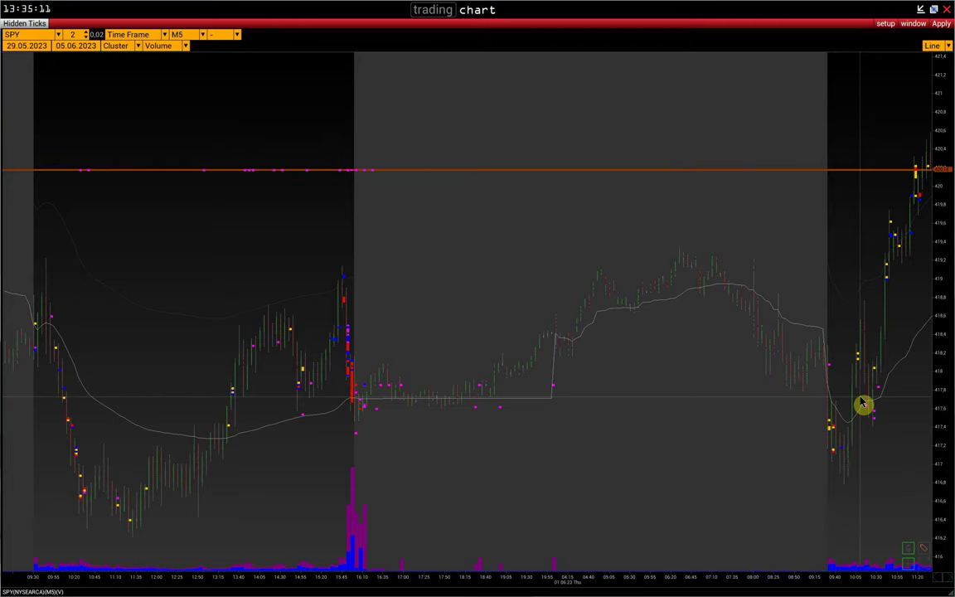
# Step: Examine how SPY price moves relative to the horizontal line from the 31.05.23 session into the 01.06.23 session
pyautogui.moveTo(482, 366); pyautogui.dragTo(628, 333)
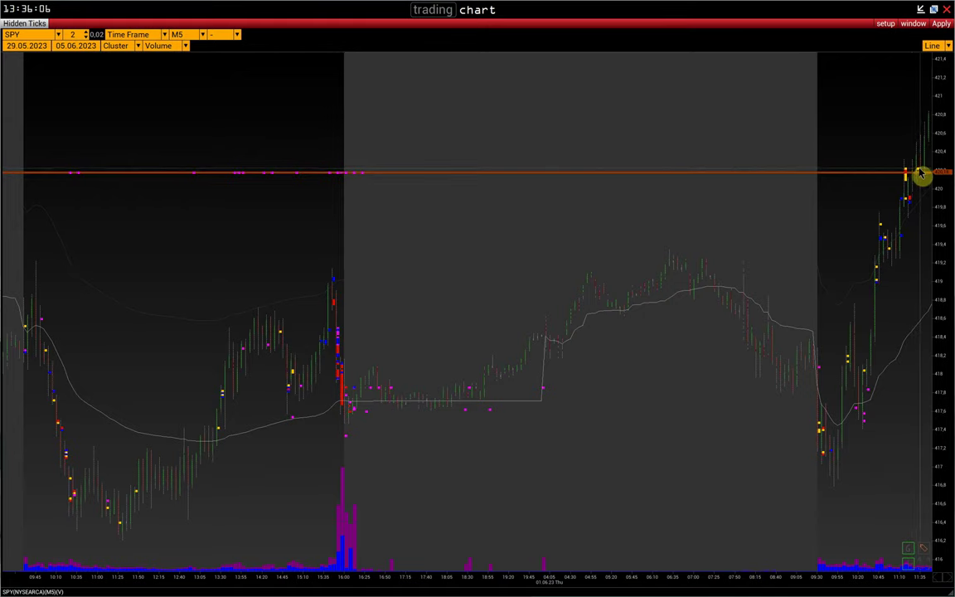
pyautogui.moveTo(908, 177)
pyautogui.mouseDown()
pyautogui.moveTo(854, 271)
pyautogui.moveTo(787, 300)
pyautogui.moveTo(823, 272)
pyautogui.moveTo(879, 146)
pyautogui.mouseUp()
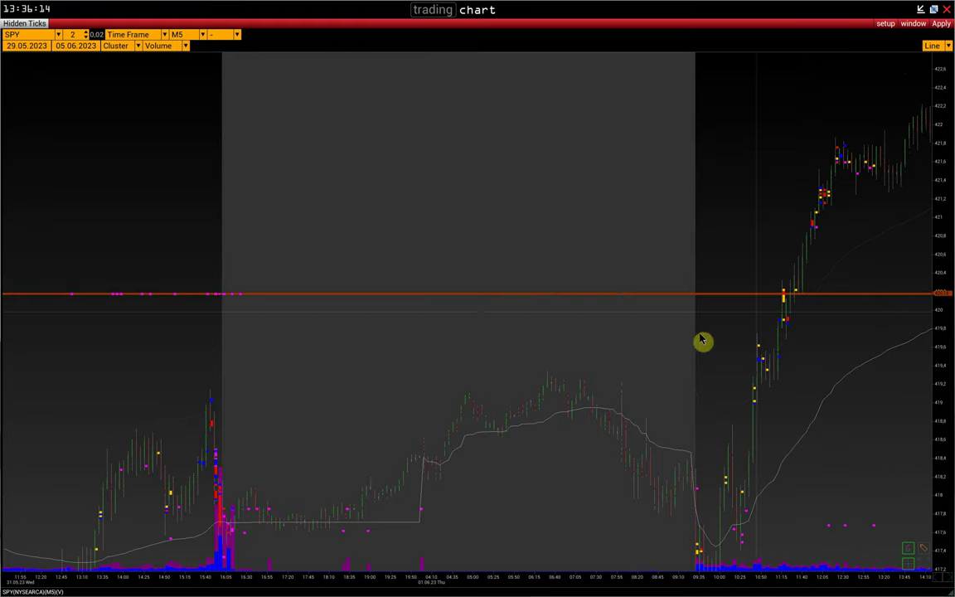
pyautogui.moveTo(597, 344); pyautogui.dragTo(671, 323)
pyautogui.scroll(3, 274, 273)
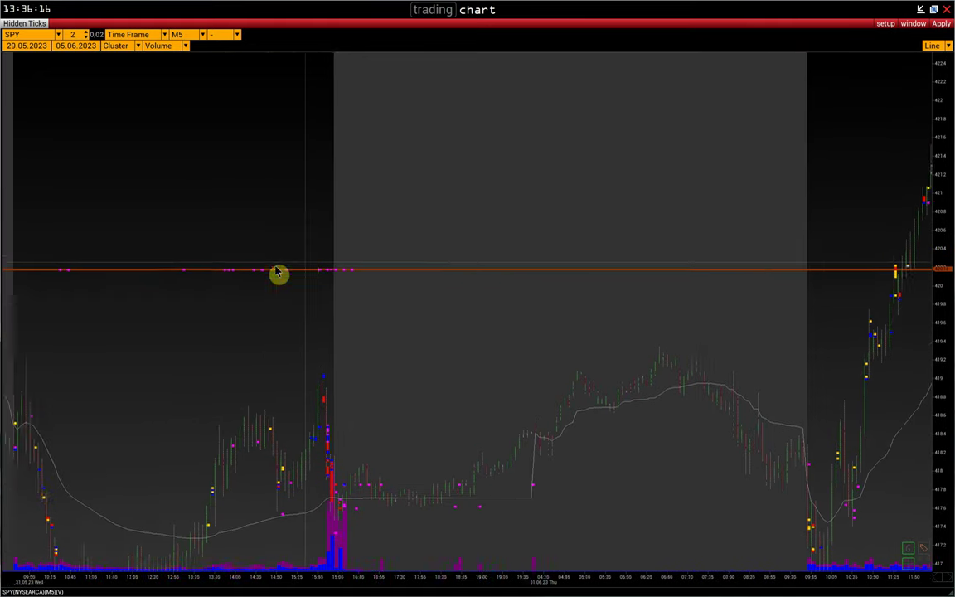
pyautogui.click(933, 10)
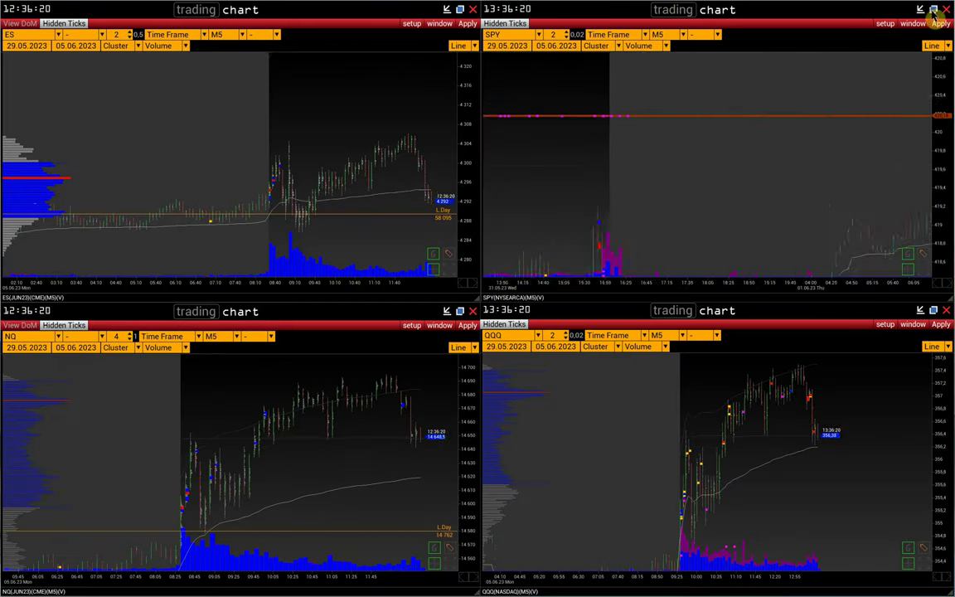
pyautogui.scroll(1, 645, 172)
pyautogui.click(933, 10)
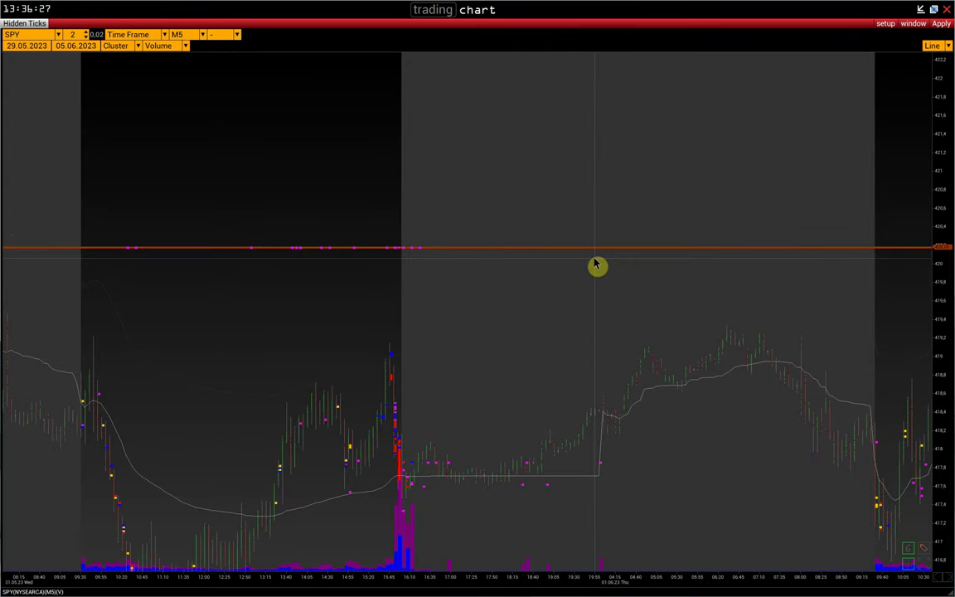
pyautogui.scroll(-1, 641, 270)
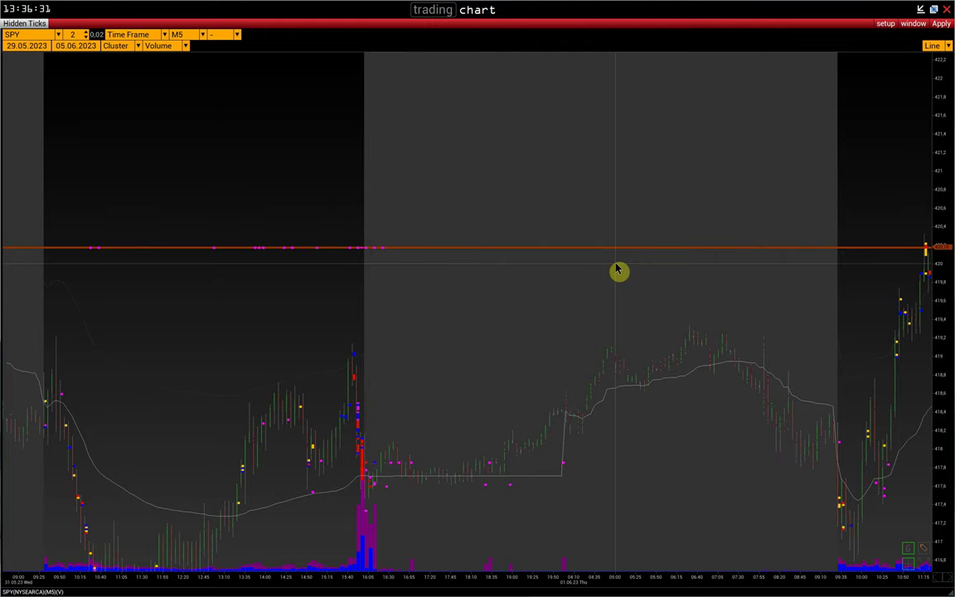
# Step: Follow SPY price from the horizontal line through the 01.06.23 session and on to the 02.06.23 session
pyautogui.moveTo(763, 280); pyautogui.dragTo(559, 323)
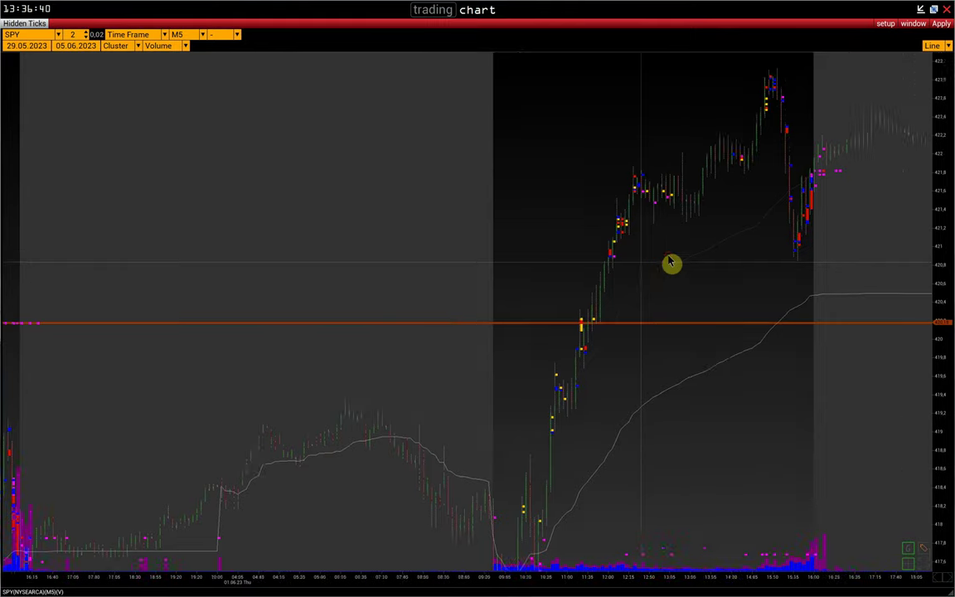
pyautogui.moveTo(706, 258); pyautogui.dragTo(554, 262)
pyautogui.moveTo(664, 263); pyautogui.dragTo(571, 273)
pyautogui.scroll(-12, 574, 280)
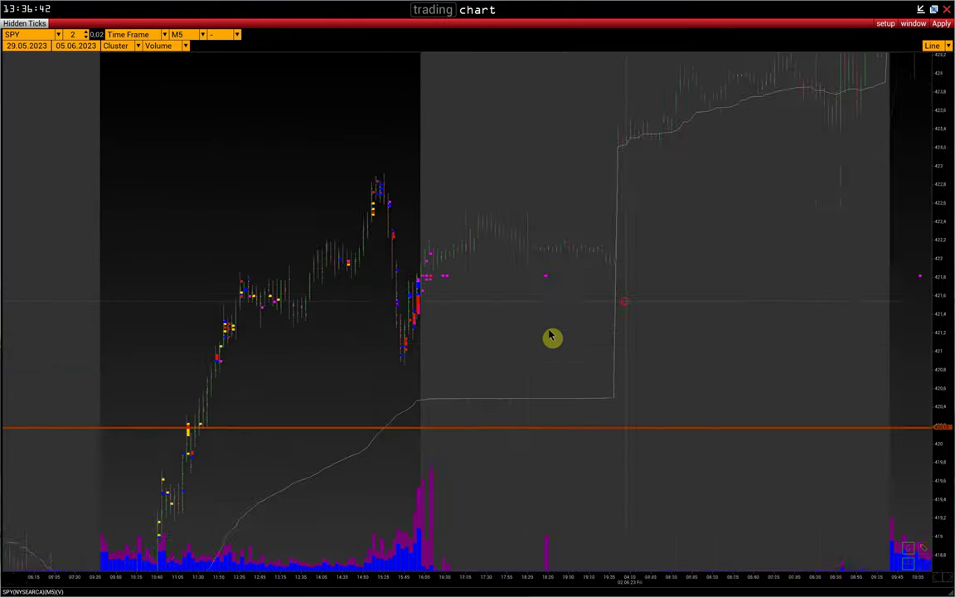
pyautogui.scroll(-4, 595, 352)
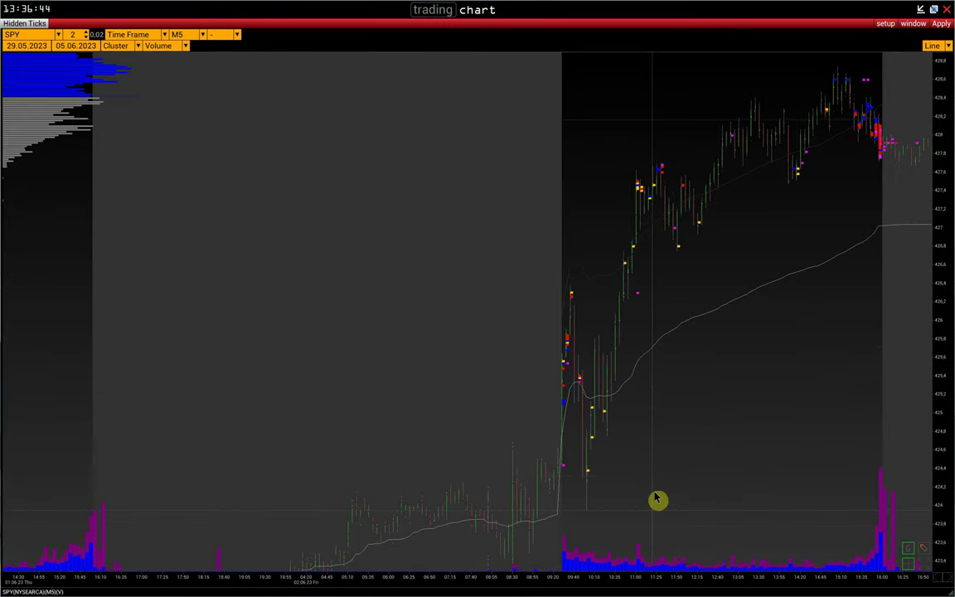
pyautogui.moveTo(636, 580); pyautogui.dragTo(619, 579)
pyautogui.scroll(-2, 619, 585)
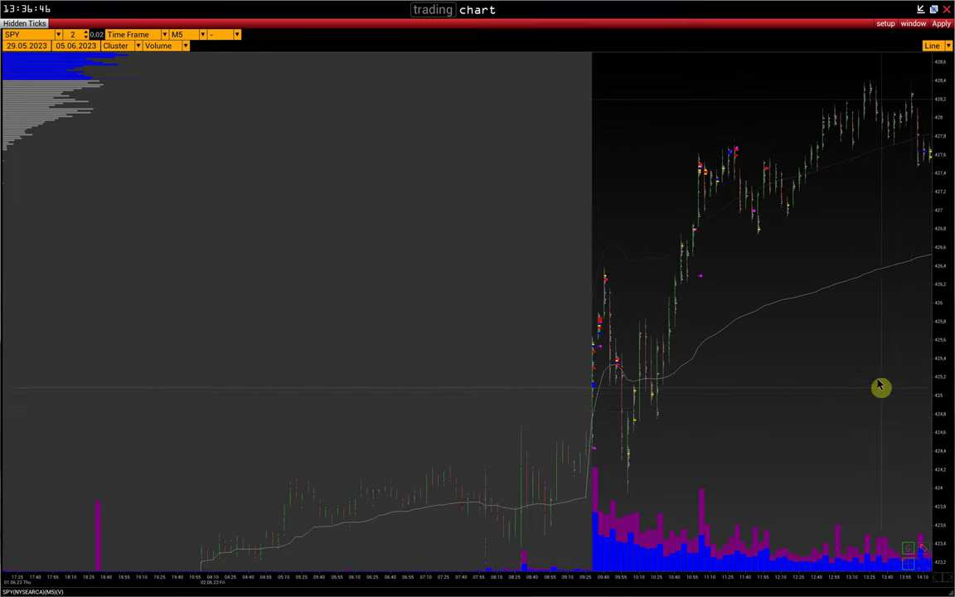
# Step: Measure the morning price rise in the 02.06.23 session, starting from about 424.4
pyautogui.scroll(-2, 932, 428)
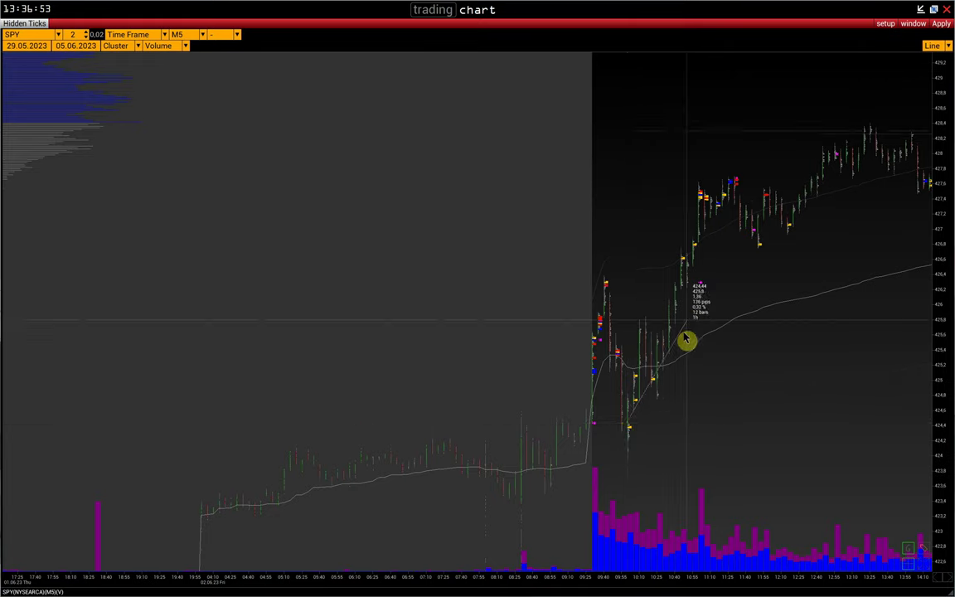
pyautogui.scroll(1, 679, 305)
pyautogui.moveTo(677, 298); pyautogui.dragTo(722, 330)
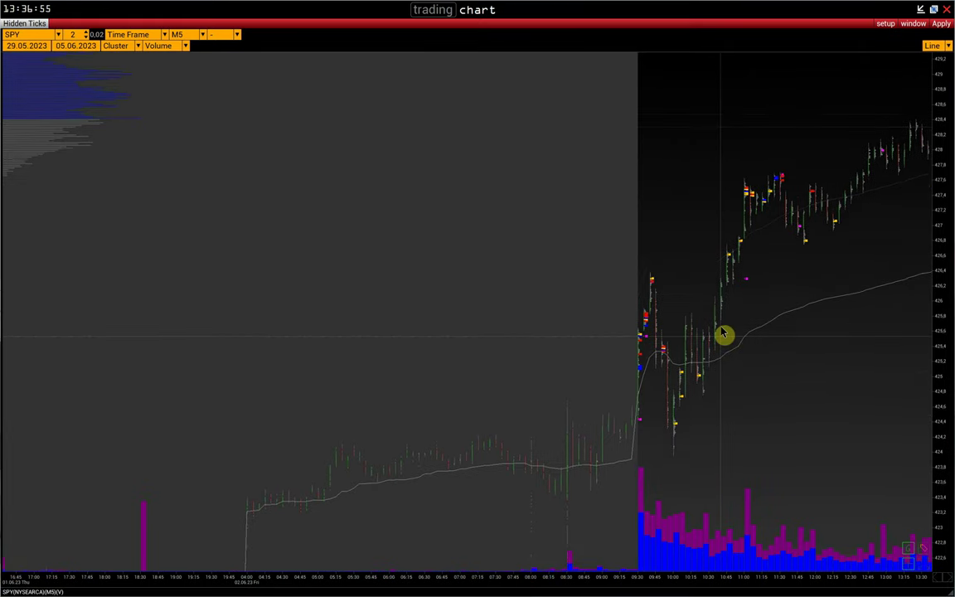
pyautogui.scroll(-1, 746, 288)
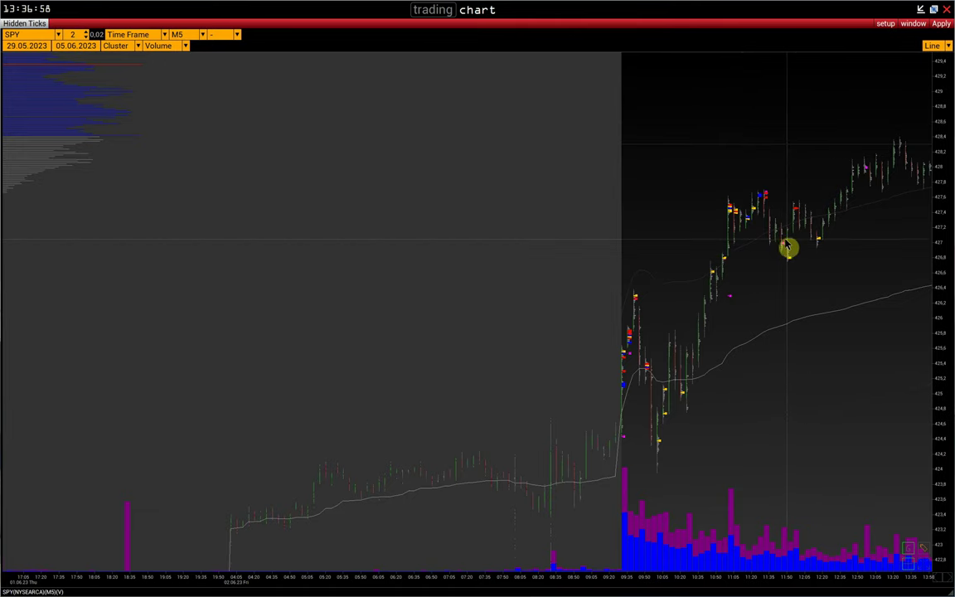
# Step: Examine the hidden-volume markers and price action from midday to the close of the 02.06.23 session
pyautogui.scroll(-8, 795, 253)
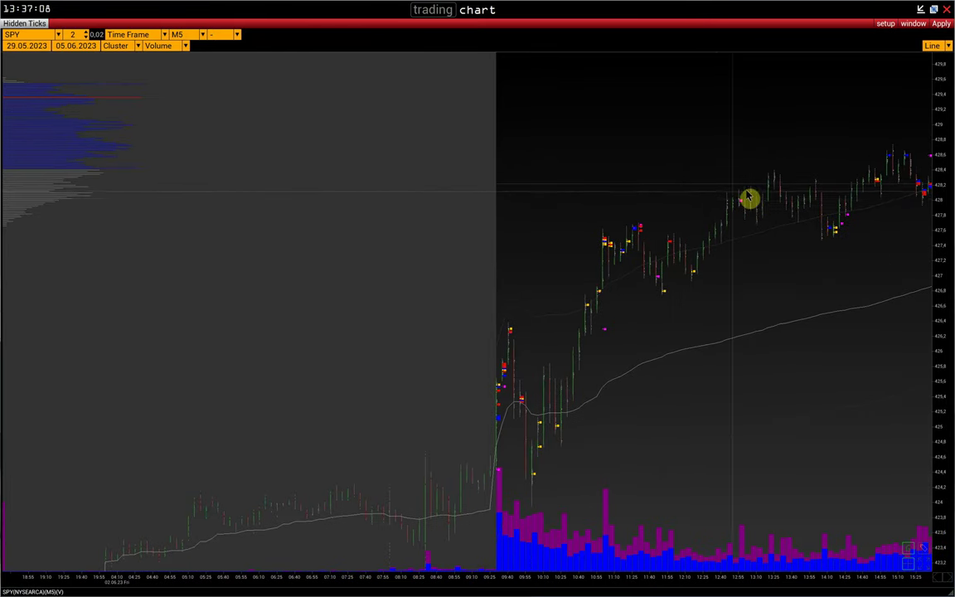
pyautogui.scroll(-1, 777, 203)
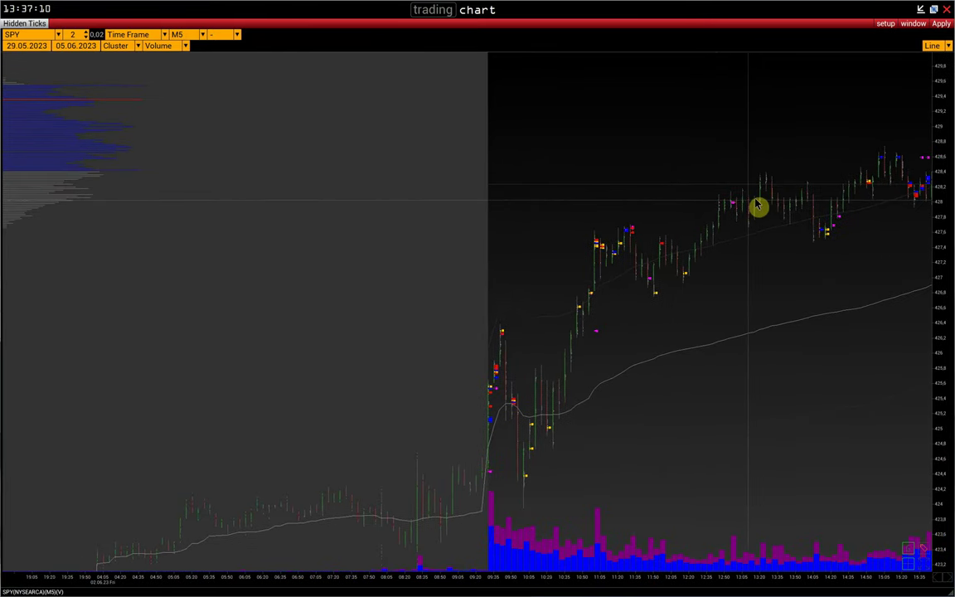
pyautogui.moveTo(761, 205); pyautogui.dragTo(718, 220)
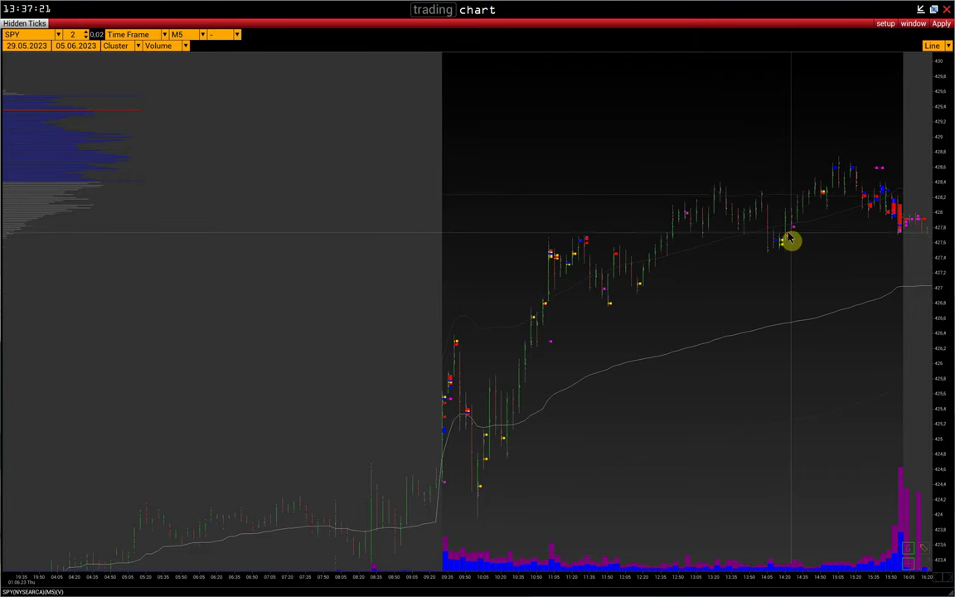
pyautogui.moveTo(792, 242); pyautogui.dragTo(773, 245)
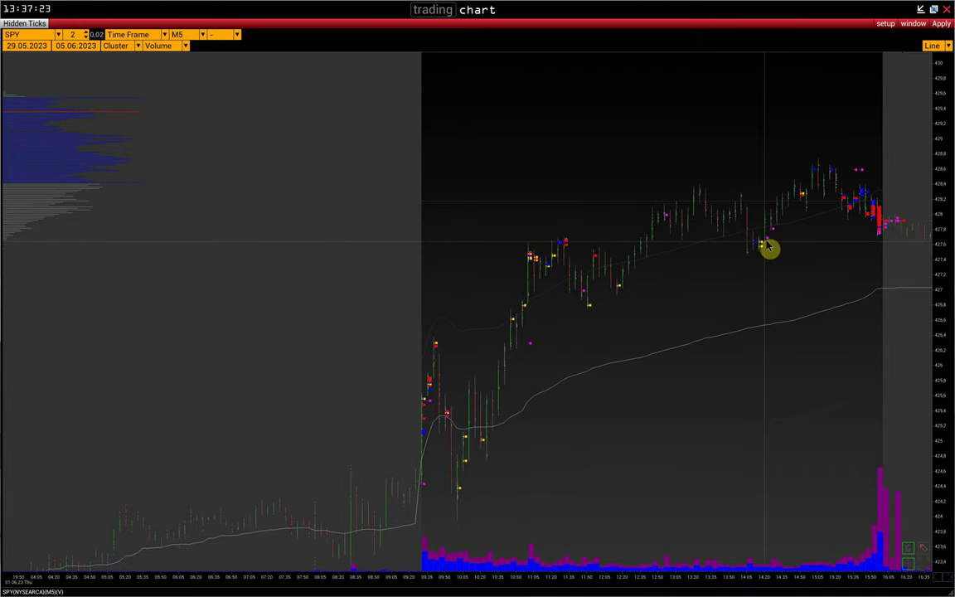
pyautogui.moveTo(769, 246)
pyautogui.mouseDown()
pyautogui.moveTo(830, 181)
pyautogui.moveTo(830, 165)
pyautogui.mouseUp()
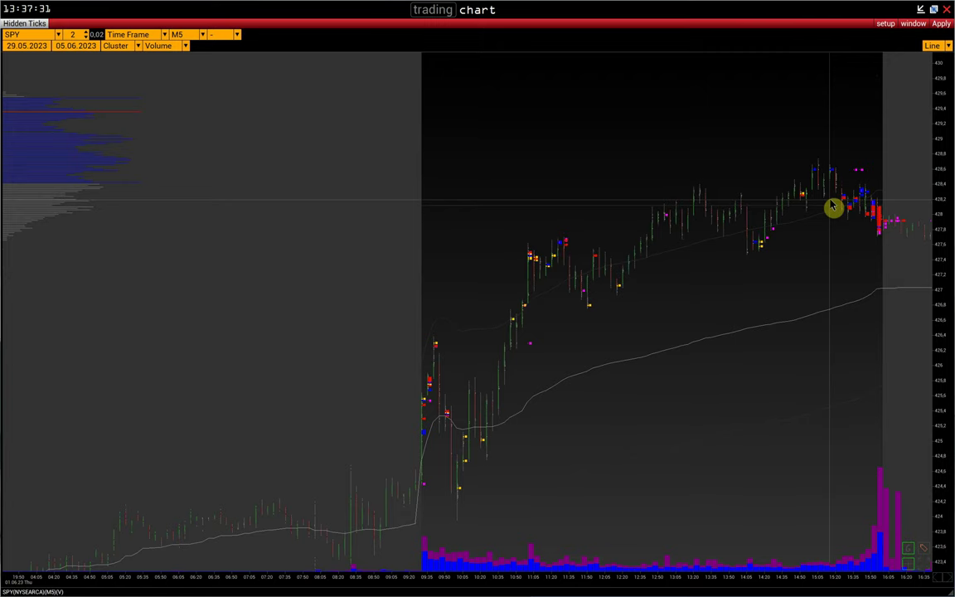
pyautogui.moveTo(833, 206); pyautogui.dragTo(746, 370)
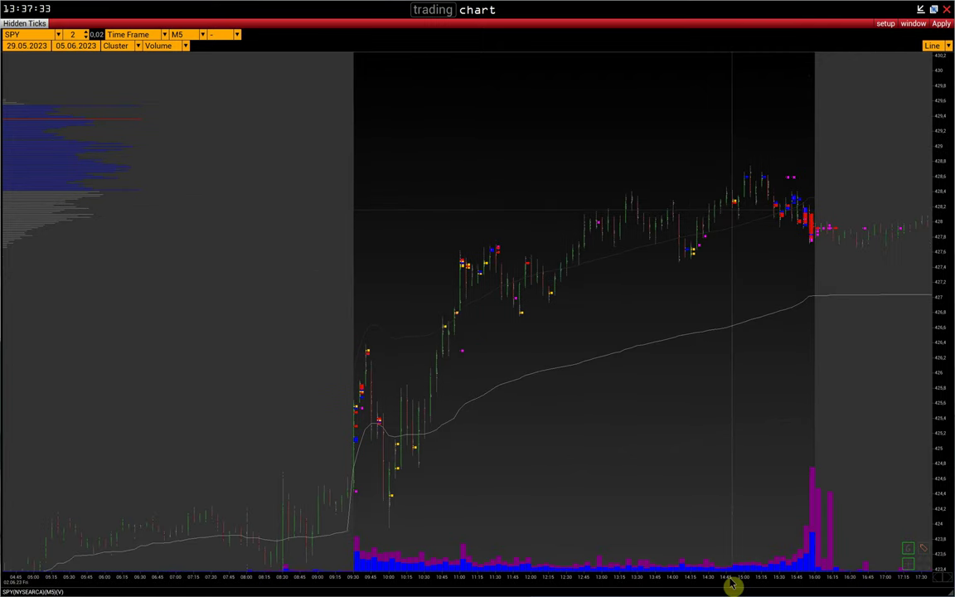
pyautogui.scroll(-2, 729, 583)
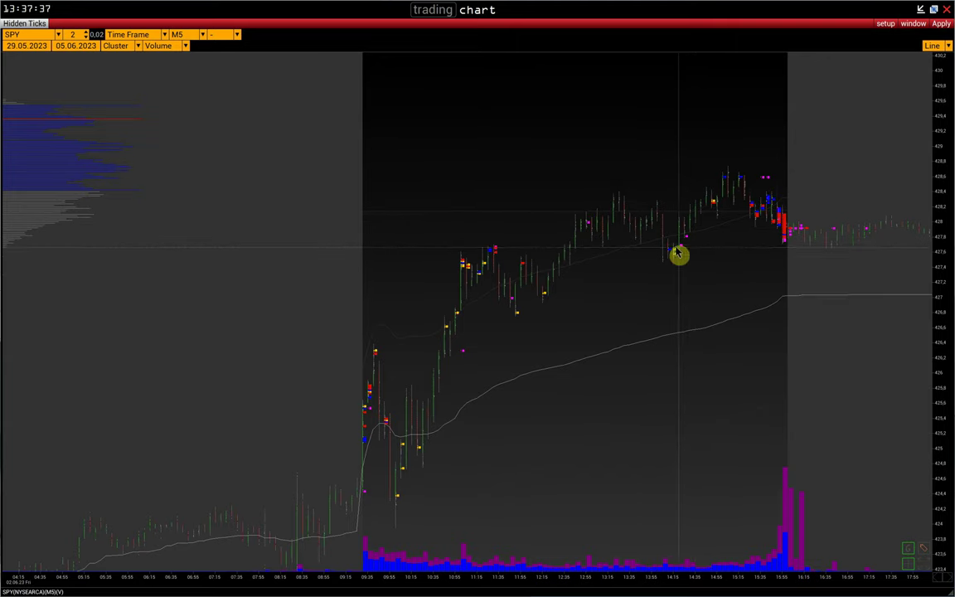
# Step: Place the horizontal line through the row of magenta hidden-volume markers just below 428 in the 05.06.23 session
pyautogui.moveTo(772, 243); pyautogui.dragTo(505, 277)
pyautogui.moveTo(531, 581); pyautogui.dragTo(686, 581)
pyautogui.moveTo(727, 323); pyautogui.dragTo(665, 426)
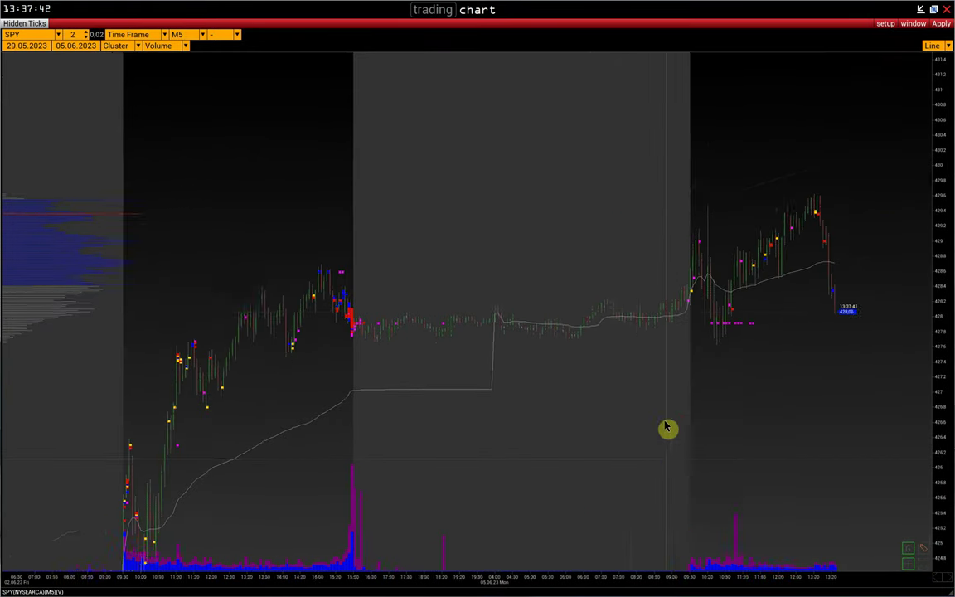
pyautogui.moveTo(667, 465); pyautogui.dragTo(645, 488)
pyautogui.scroll(3, 676, 557)
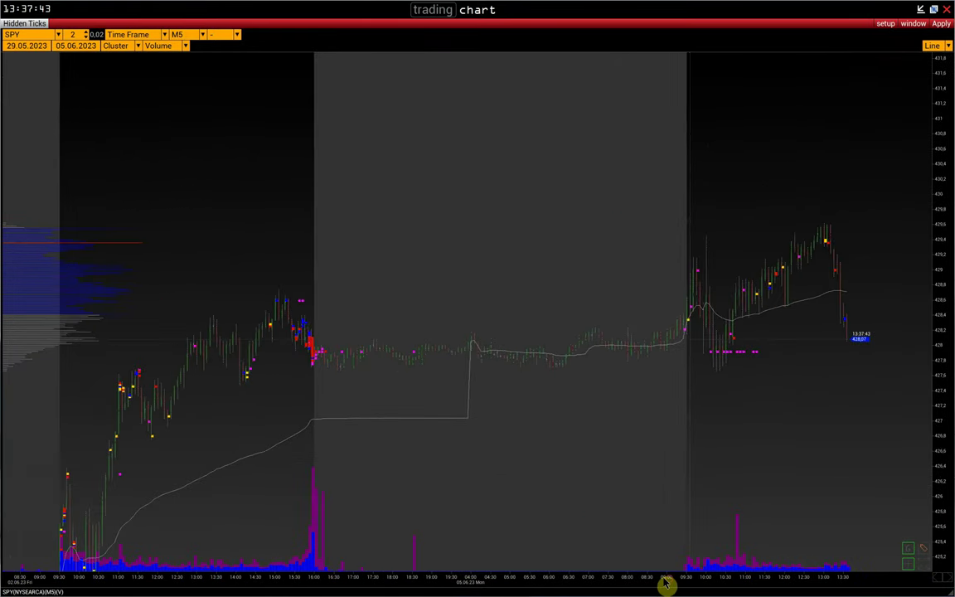
pyautogui.moveTo(680, 552); pyautogui.dragTo(585, 489)
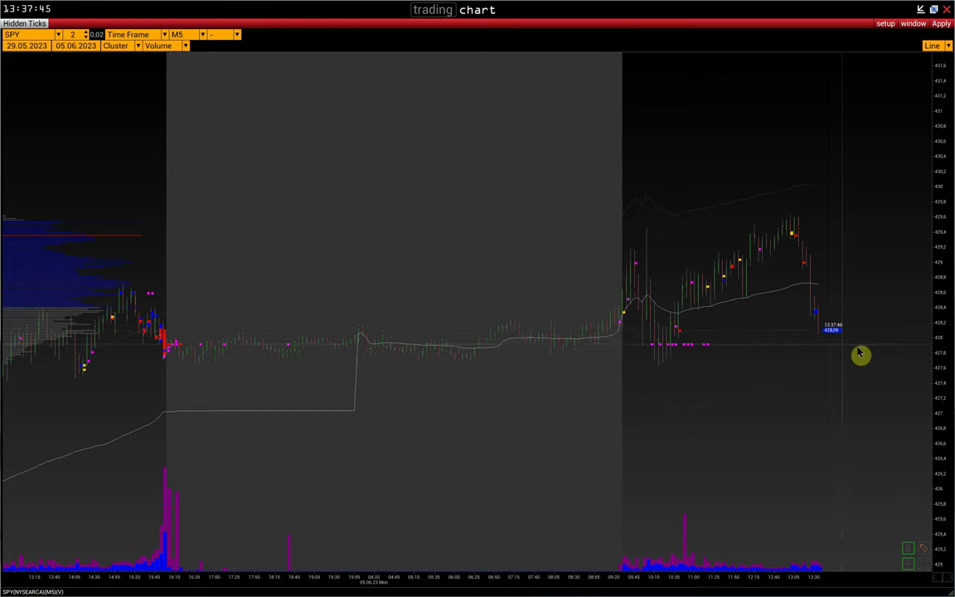
pyautogui.click(945, 344)
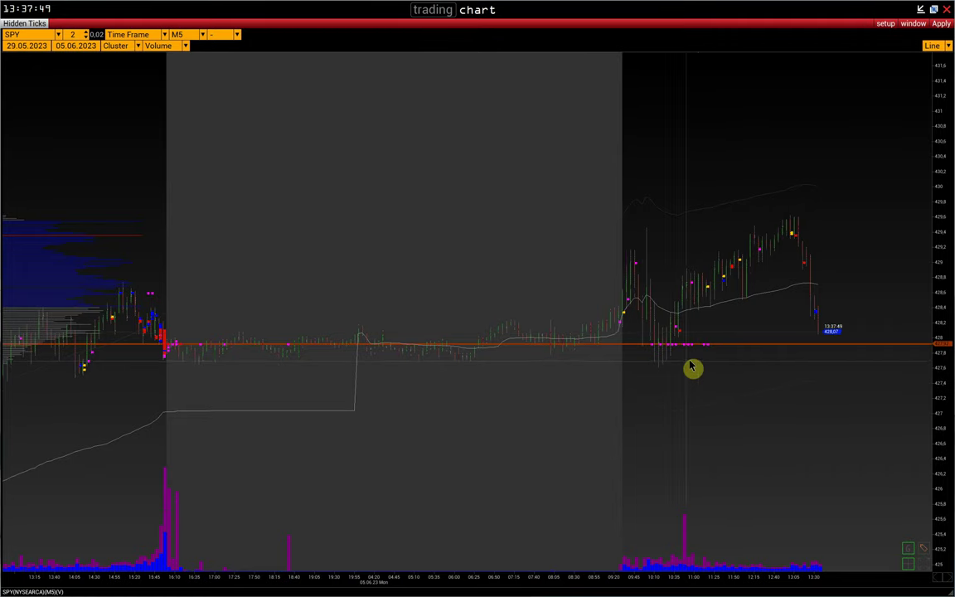
# Step: Examine the 05.06.23 price rise and pullback against the horizontal line and the nearby hidden-volume markers
pyautogui.scroll(1, 636, 347)
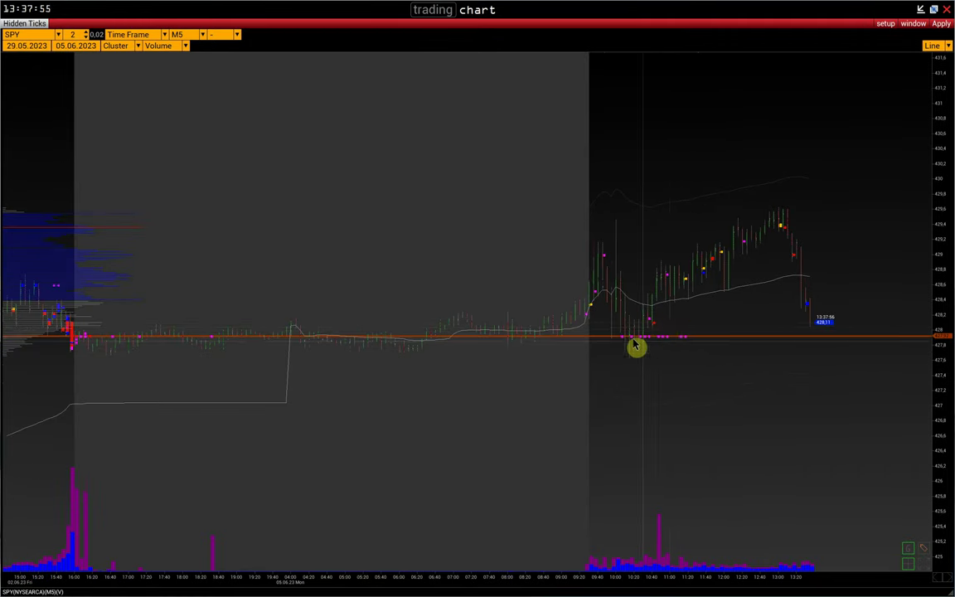
pyautogui.moveTo(656, 334); pyautogui.dragTo(800, 218)
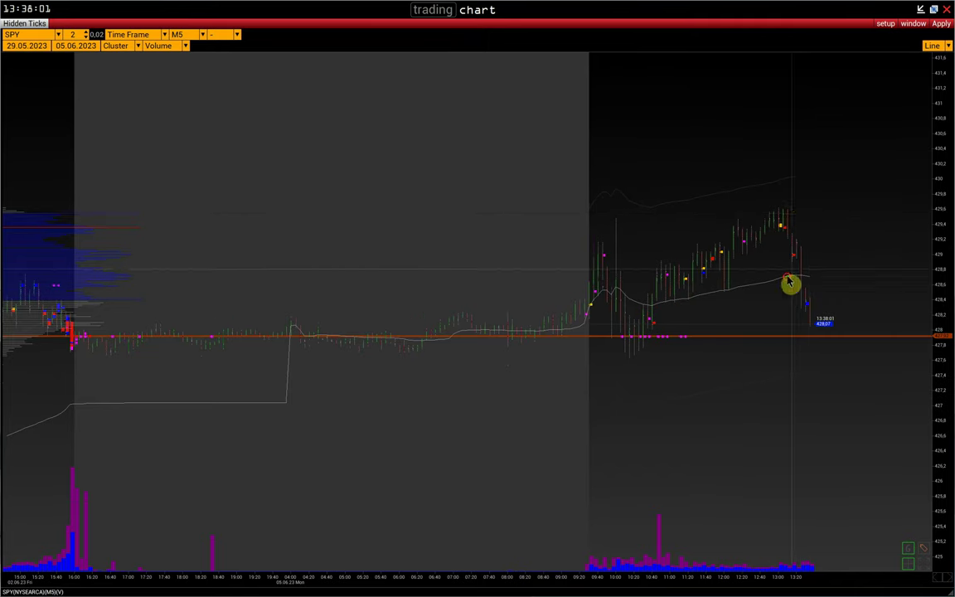
pyautogui.moveTo(792, 278); pyautogui.dragTo(776, 263)
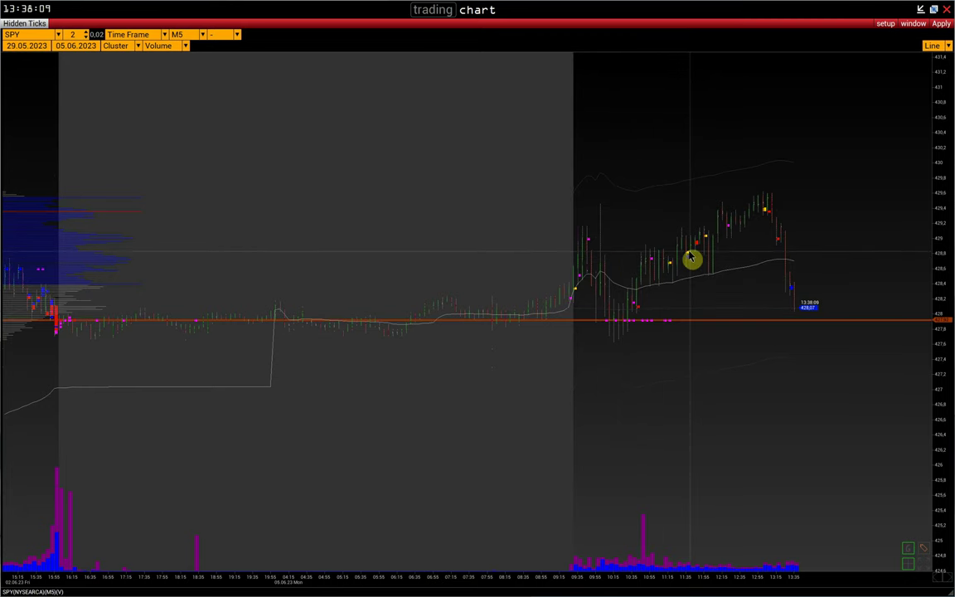
pyautogui.click(731, 229)
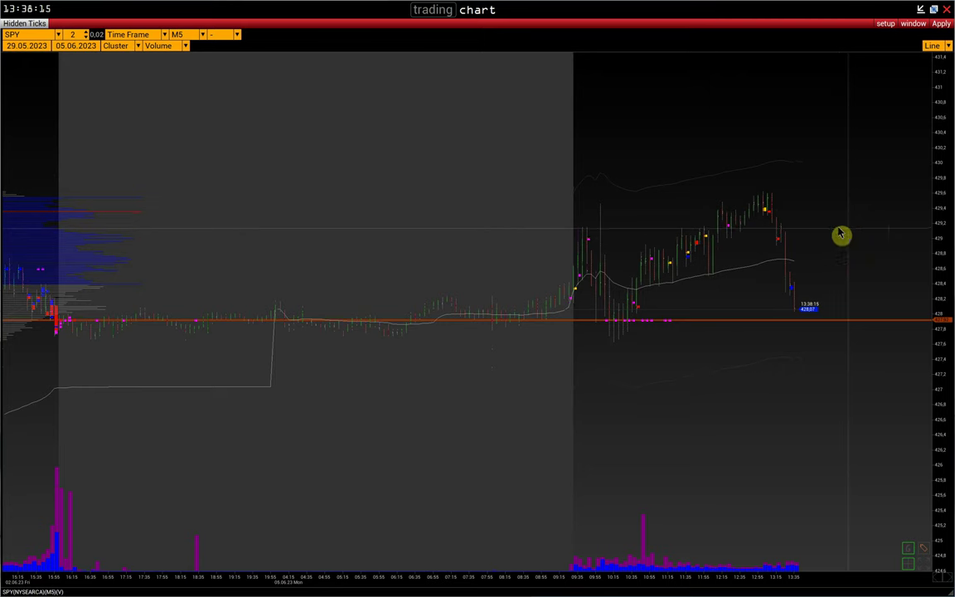
pyautogui.click(937, 235)
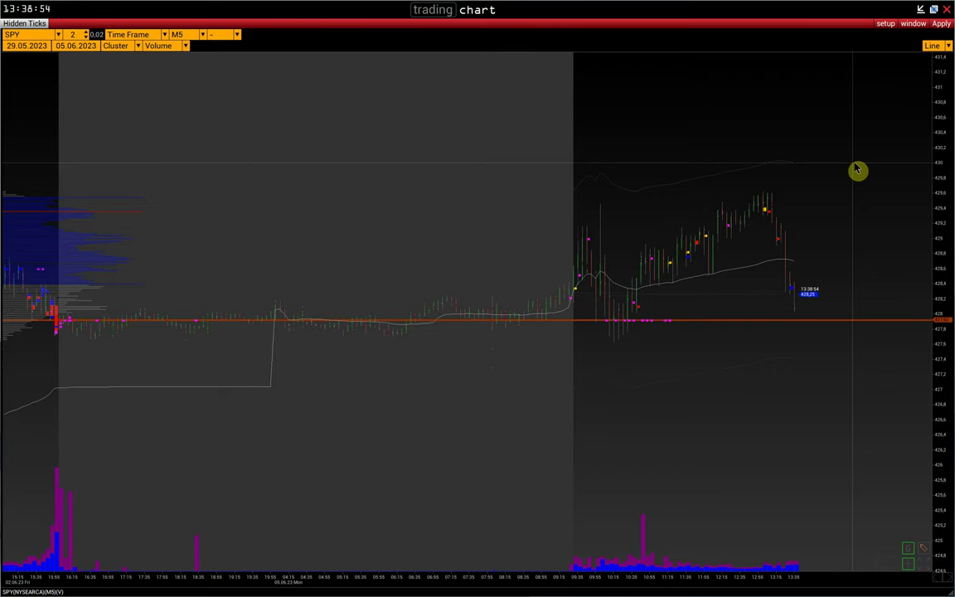
# Step: Open the Horizontal Histogram study settings and select Hidden Ticks as the type of the second histogram
pyautogui.click(886, 23)
pyautogui.moveTo(816, 108)
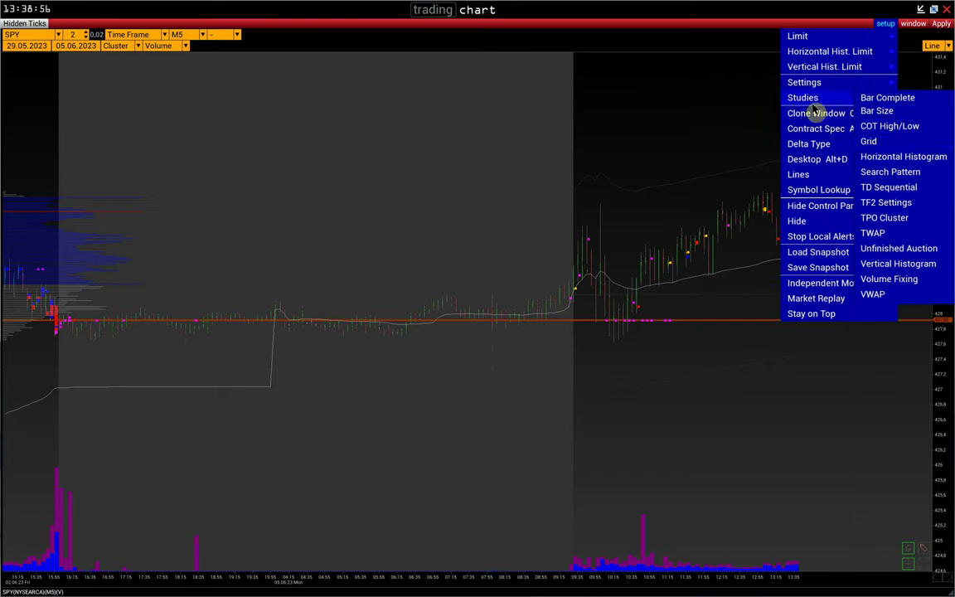
pyautogui.click(894, 157)
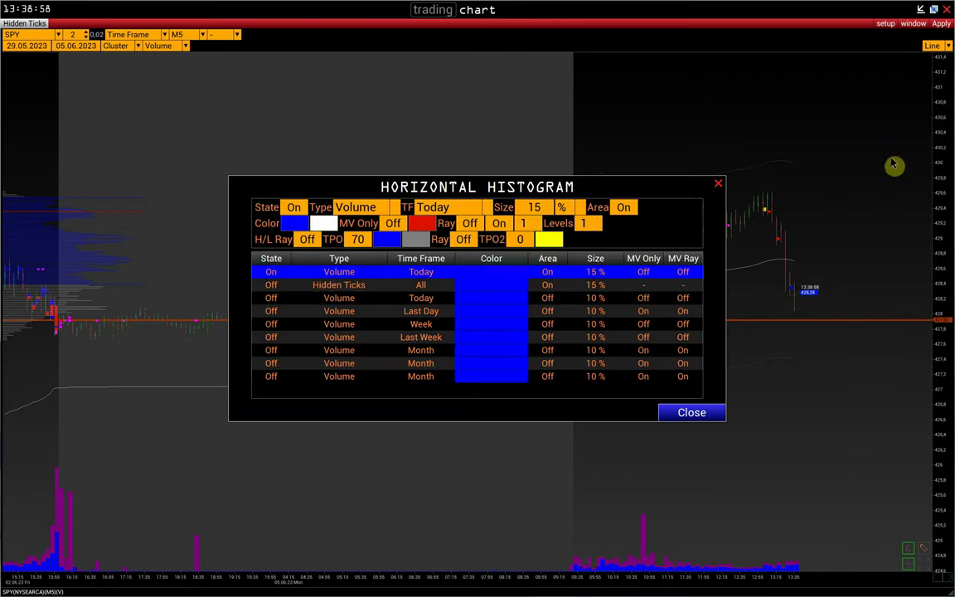
pyautogui.click(328, 284)
pyautogui.click(363, 209)
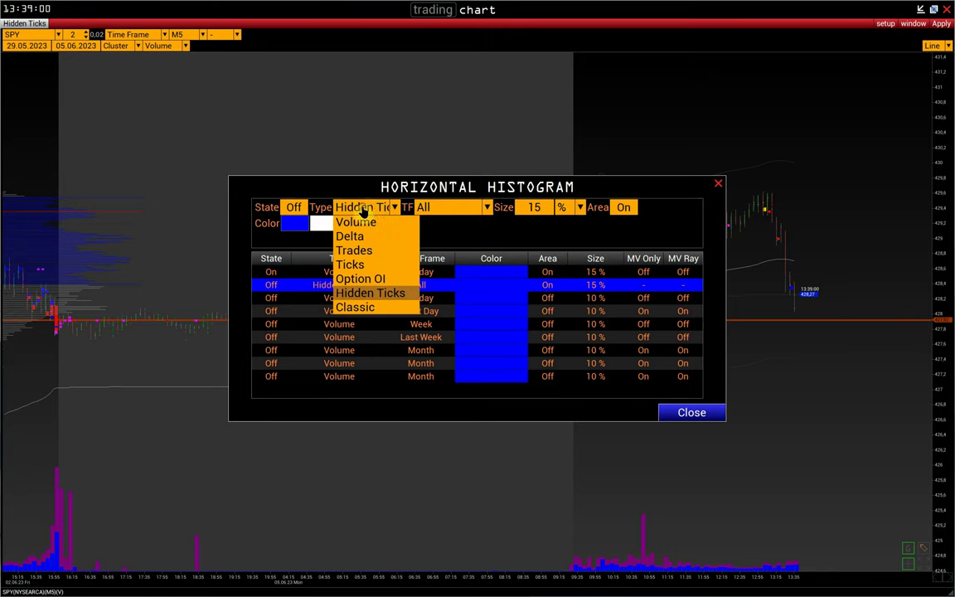
pyautogui.click(363, 295)
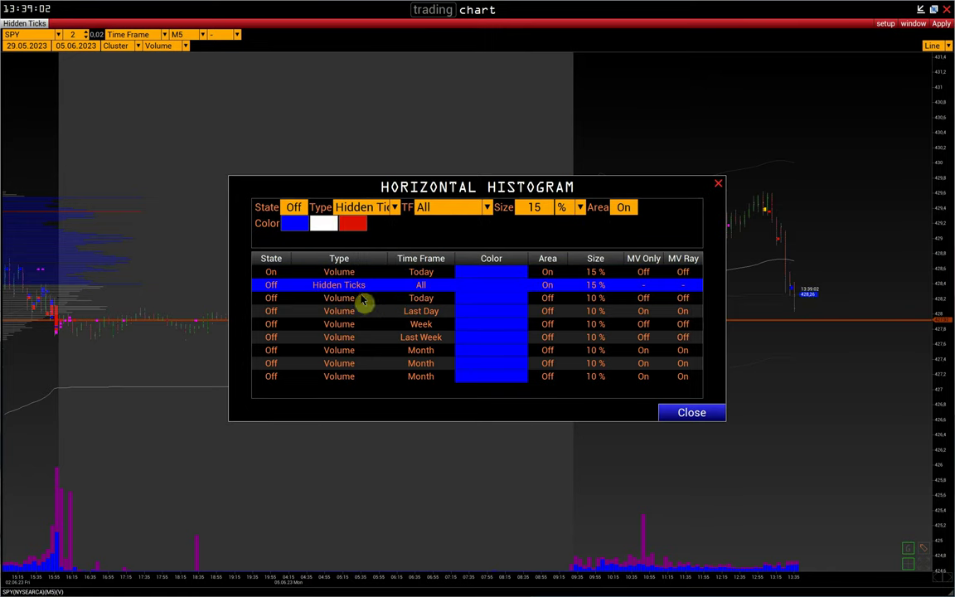
# Step: Turn on the Hidden Ticks histogram, set its color to magenta and close the settings
pyautogui.click(291, 225)
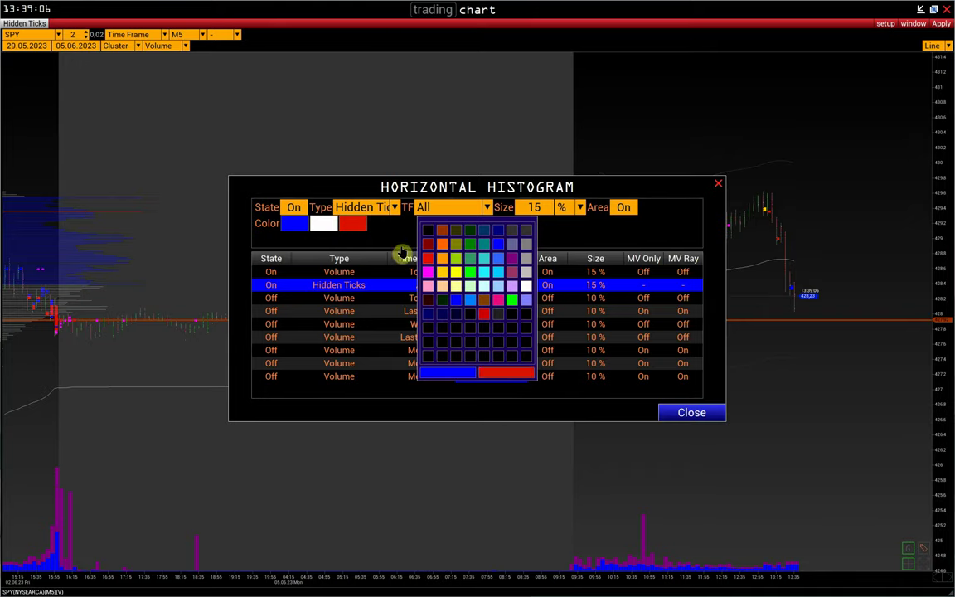
pyautogui.click(427, 273)
pyautogui.click(690, 415)
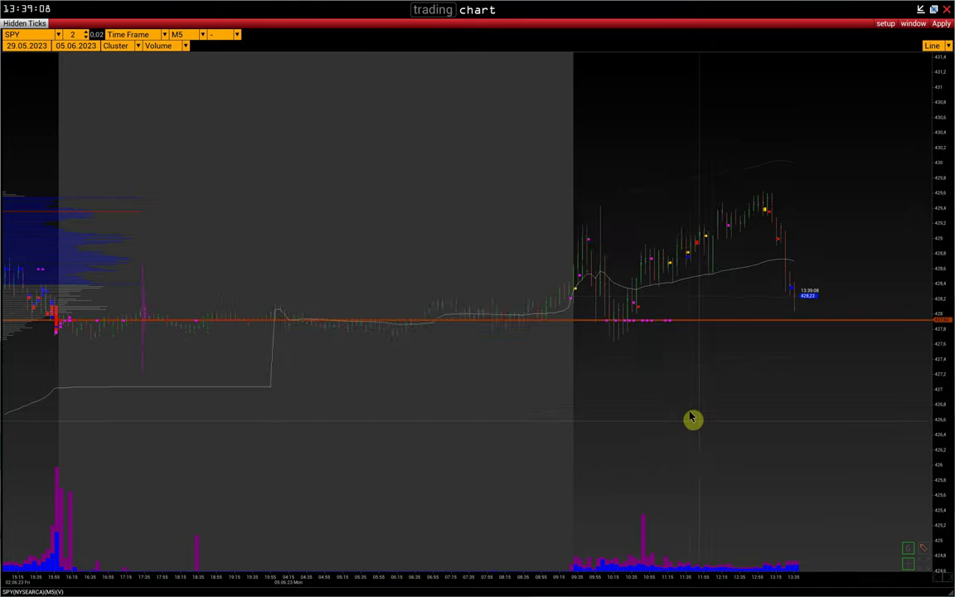
# Step: Examine the Hidden Ticks histogram and the horizontal line just below 428 against the price action of the 02.06.23 and 05.06.23 sessions
pyautogui.moveTo(694, 420); pyautogui.dragTo(772, 384)
pyautogui.moveTo(574, 581); pyautogui.dragTo(626, 584)
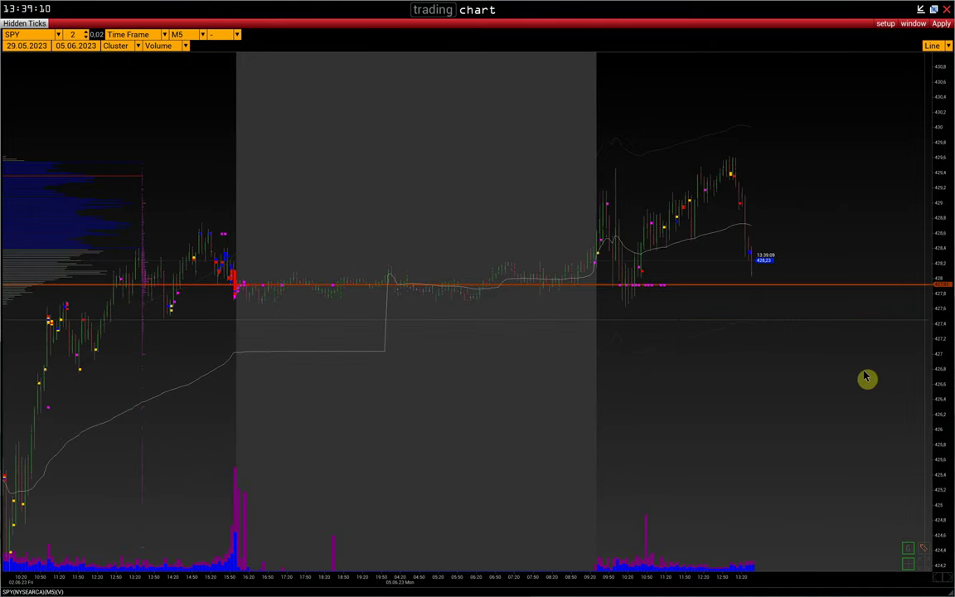
pyautogui.moveTo(944, 326); pyautogui.dragTo(937, 389)
pyautogui.moveTo(503, 396); pyautogui.dragTo(678, 337)
pyautogui.moveTo(518, 582); pyautogui.dragTo(560, 583)
pyautogui.moveTo(507, 381); pyautogui.dragTo(701, 384)
pyautogui.scroll(2, 656, 399)
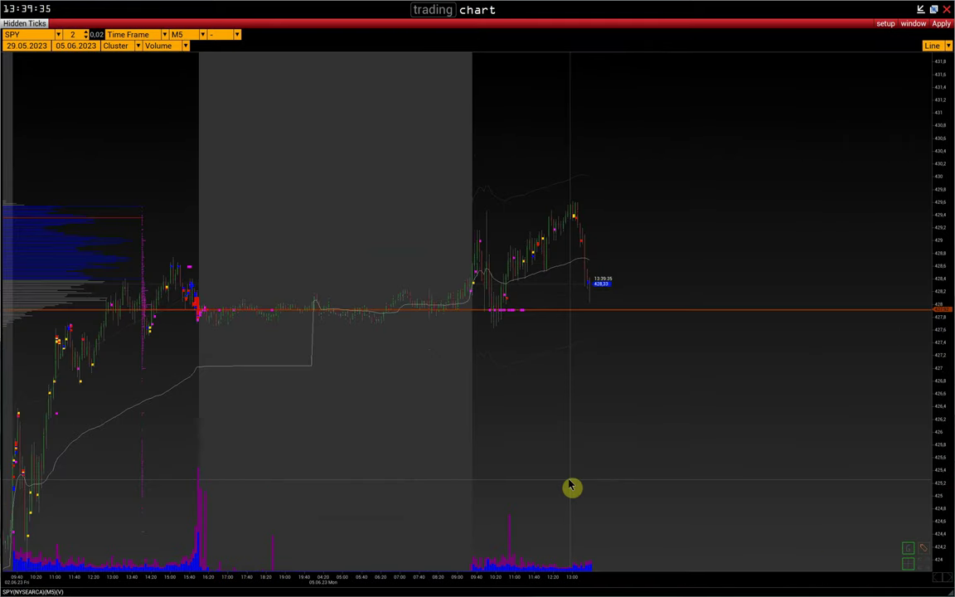
pyautogui.moveTo(569, 478); pyautogui.dragTo(602, 469)
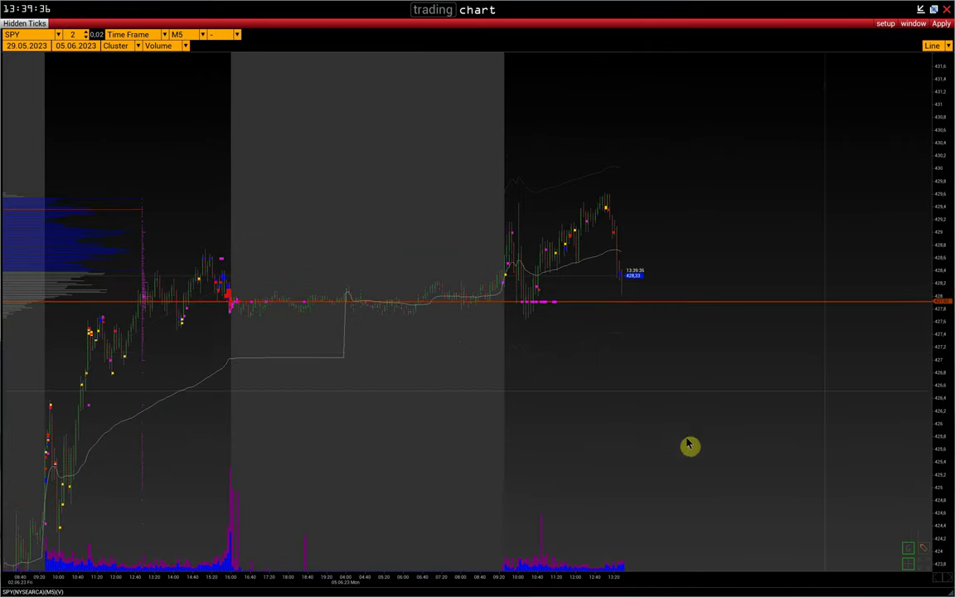
pyautogui.moveTo(938, 343); pyautogui.dragTo(934, 311)
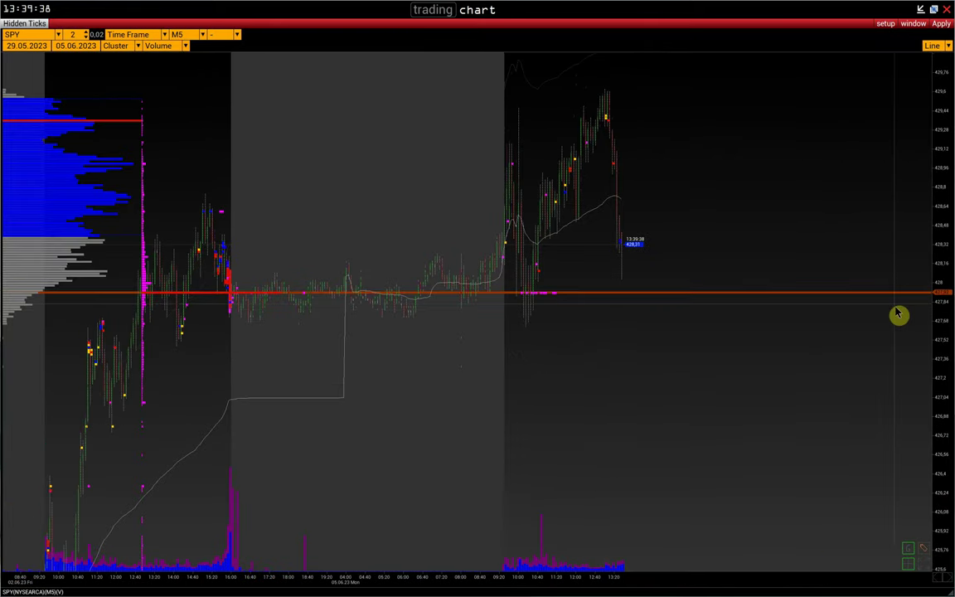
pyautogui.moveTo(837, 348); pyautogui.dragTo(813, 366)
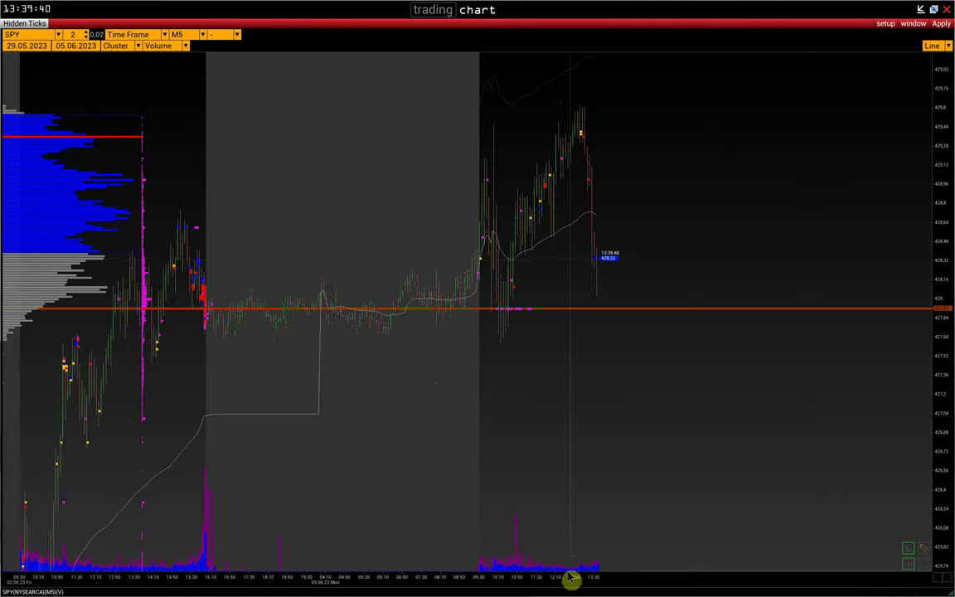
pyautogui.moveTo(570, 579); pyautogui.dragTo(541, 578)
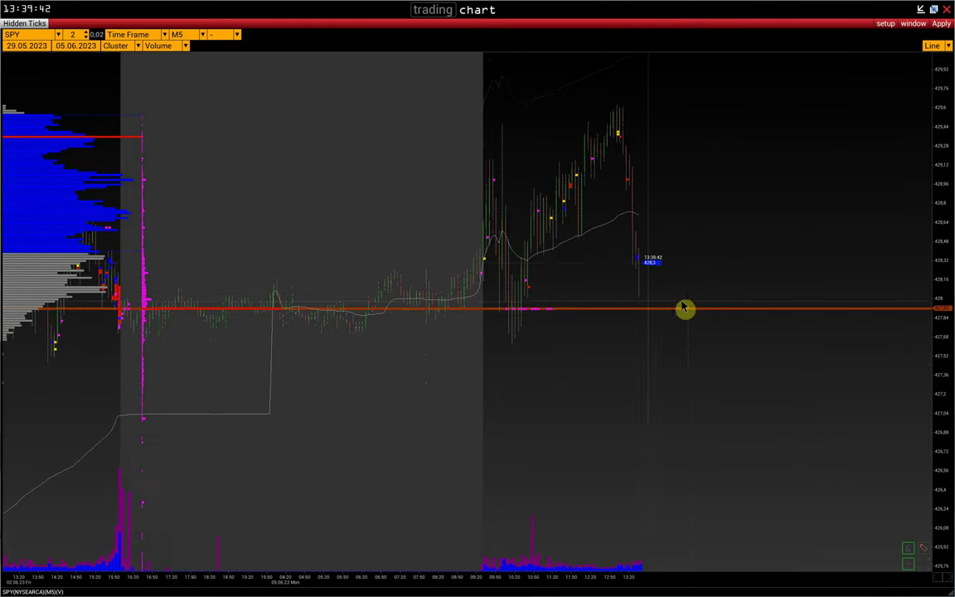
pyautogui.moveTo(643, 311); pyautogui.dragTo(679, 332)
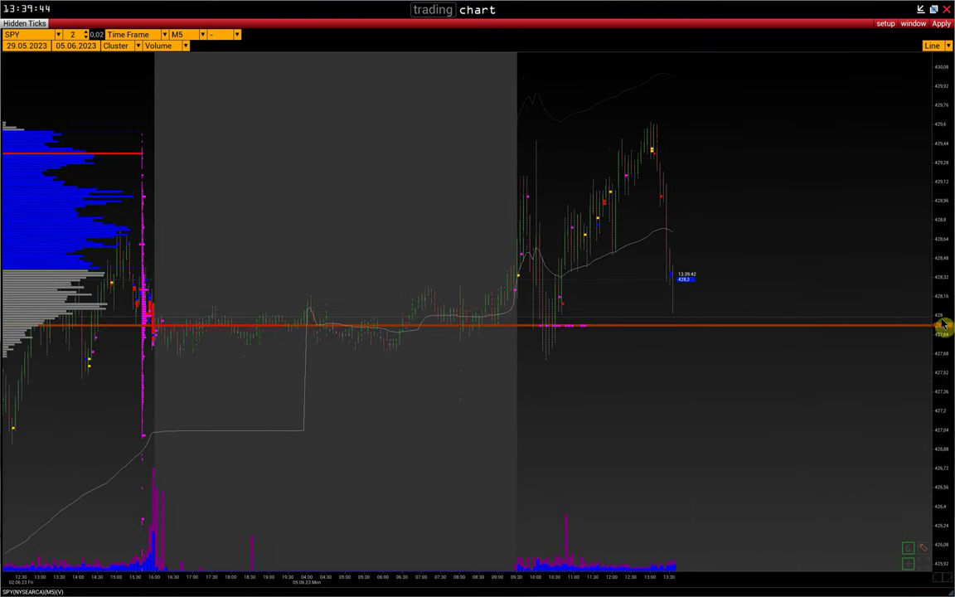
pyautogui.moveTo(941, 325)
pyautogui.mouseDown()
pyautogui.moveTo(946, 308)
pyautogui.moveTo(940, 320)
pyautogui.mouseUp()
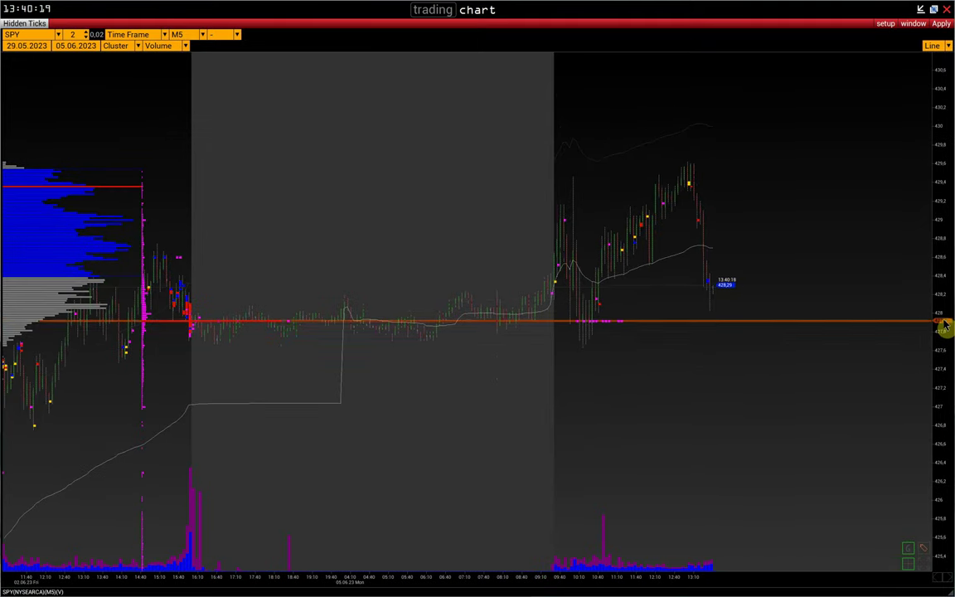
# Step: Remove the horizontal line just below 428 and inspect the volume rows of the Hidden Ticks histogram around that price level
pyautogui.moveTo(945, 326); pyautogui.dragTo(940, 358)
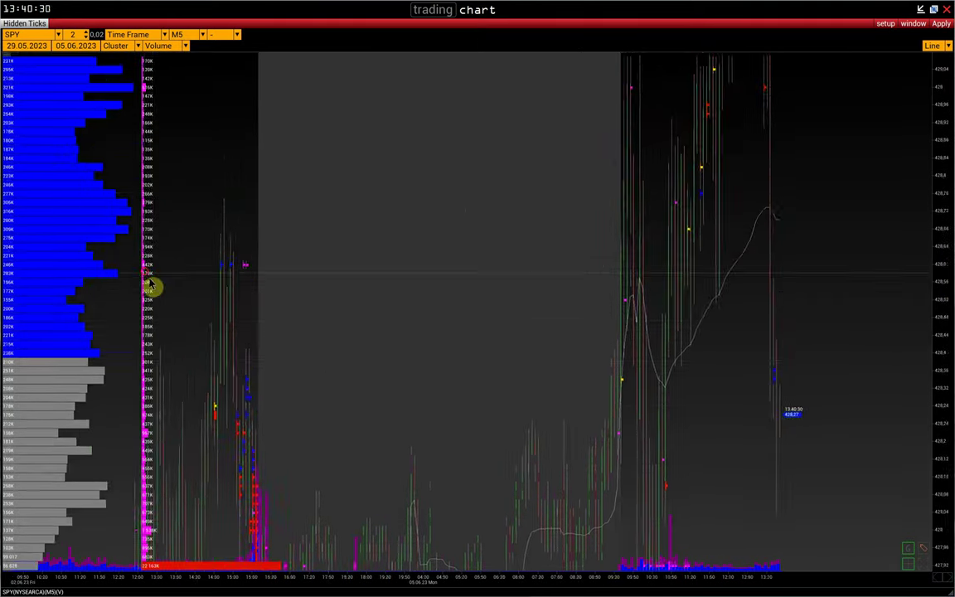
pyautogui.moveTo(149, 282); pyautogui.dragTo(156, 166)
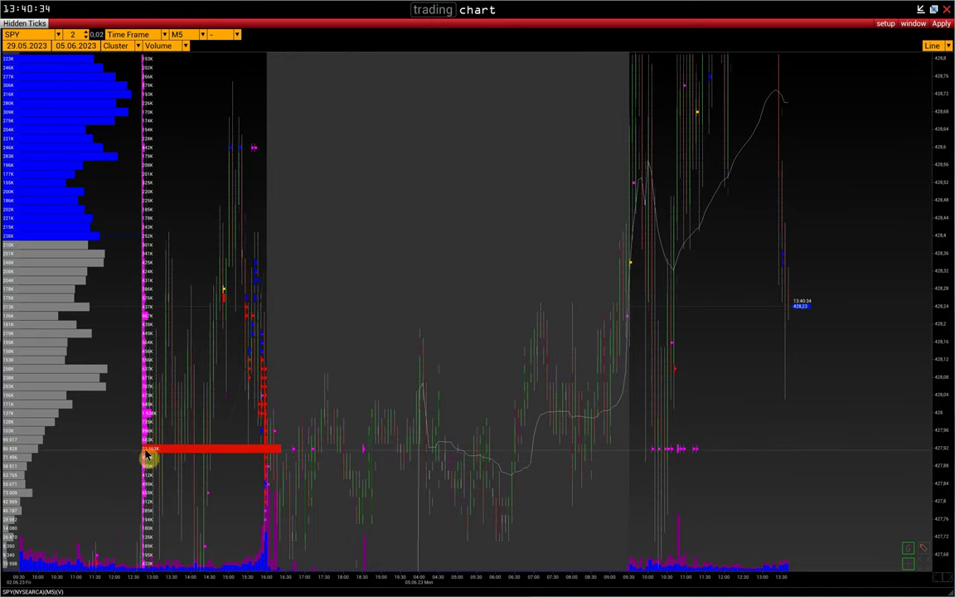
pyautogui.moveTo(156, 316); pyautogui.dragTo(191, 444)
pyautogui.moveTo(167, 299); pyautogui.dragTo(226, 544)
pyautogui.moveTo(170, 270); pyautogui.dragTo(186, 311)
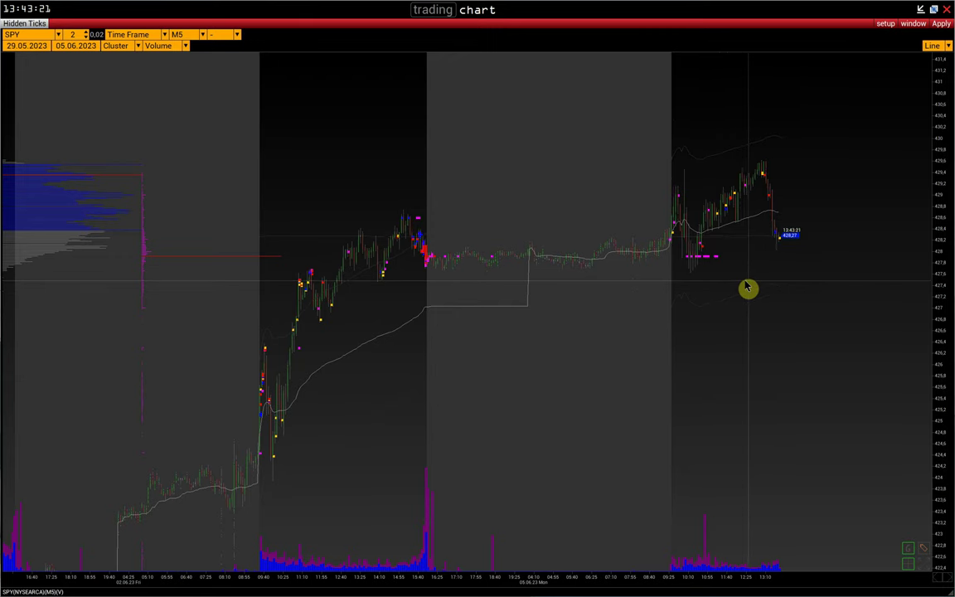
# Step: Restore the SPY chart to its place in the four-chart layout and bring its latest bars into view
pyautogui.moveTo(808, 279); pyautogui.dragTo(796, 286)
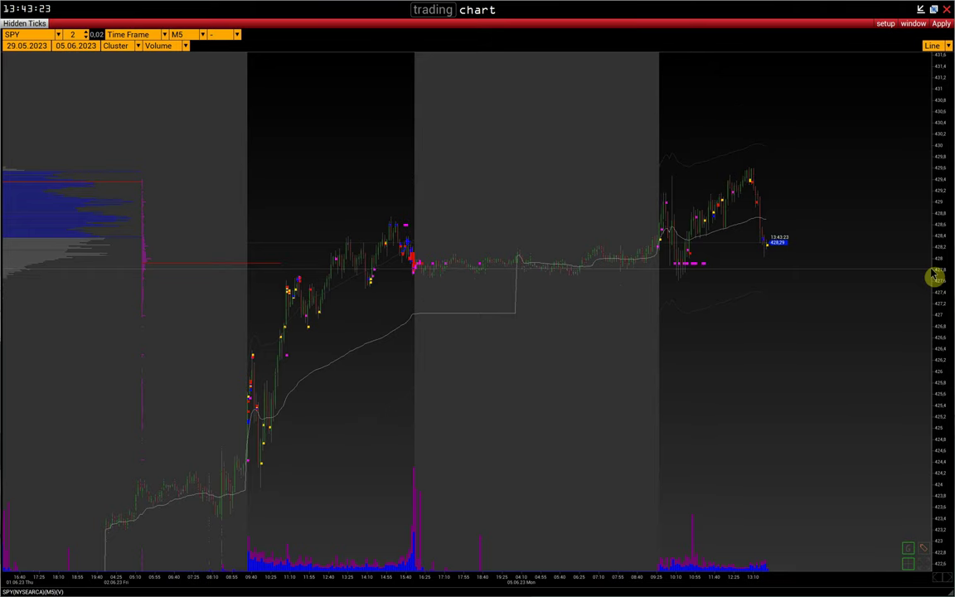
pyautogui.scroll(3, 943, 272)
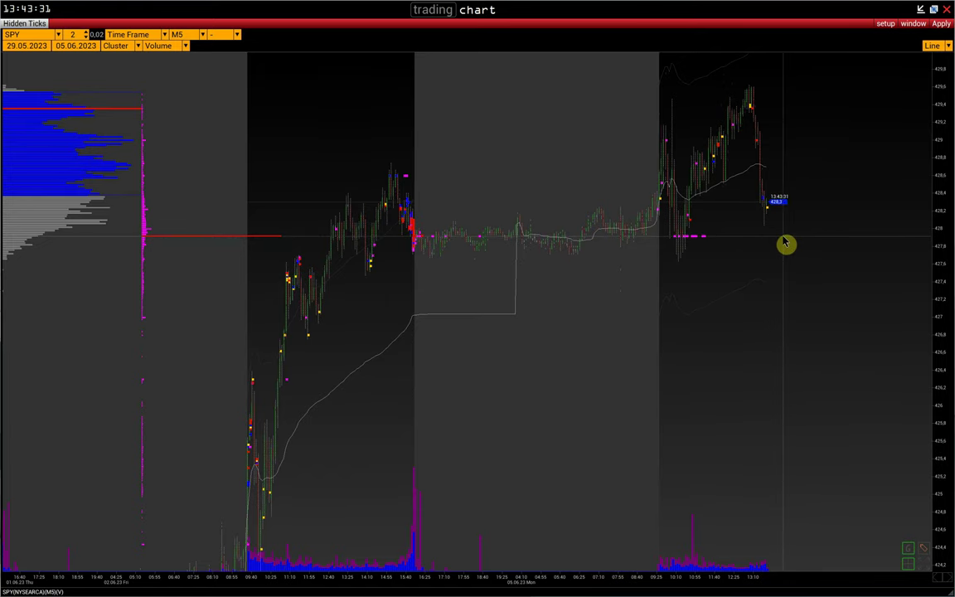
pyautogui.click(933, 10)
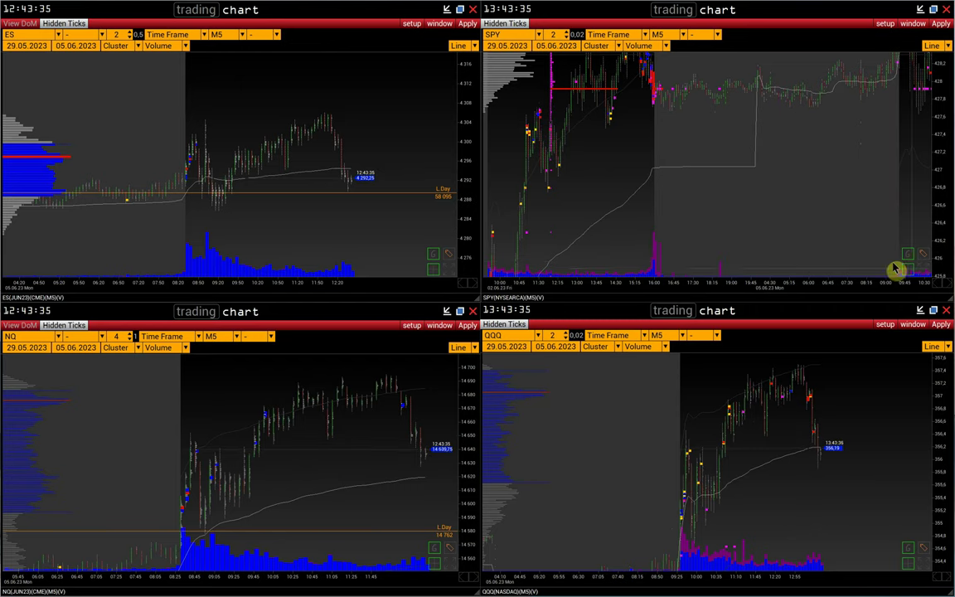
pyautogui.click(946, 288)
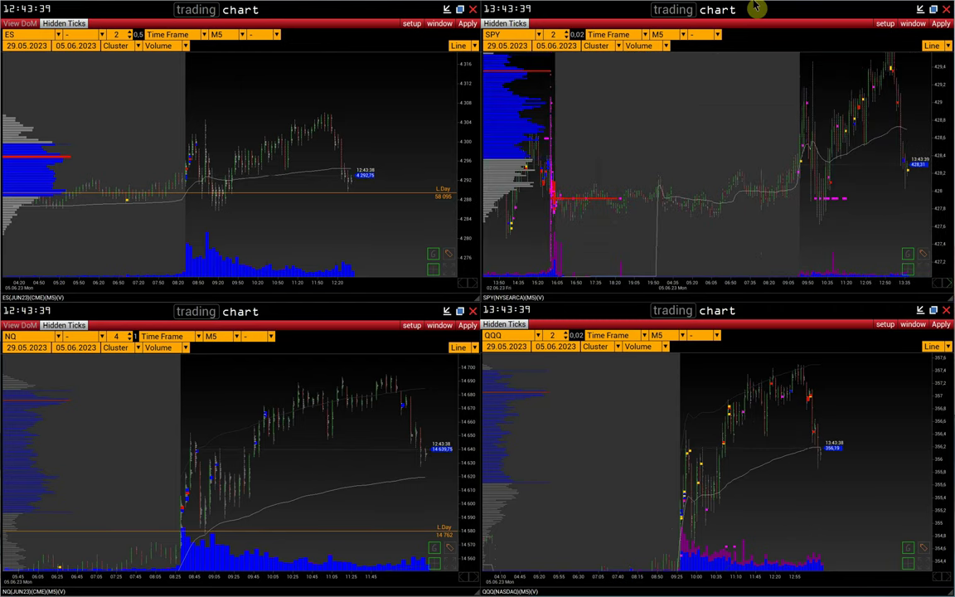